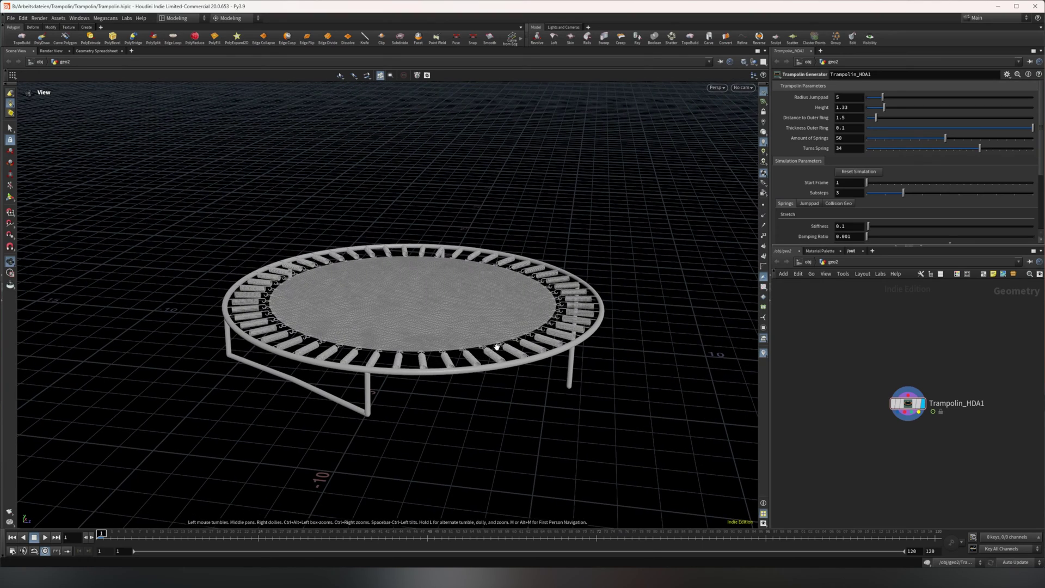
Increase the trampoline's jumppad radius to 6.9.
mouse_move(369, 348)
mouse_down()
mouse_move(484, 344)
mouse_move(372, 341)
mouse_up()
drag(916, 412, 864, 371)
drag(473, 310, 346, 353)
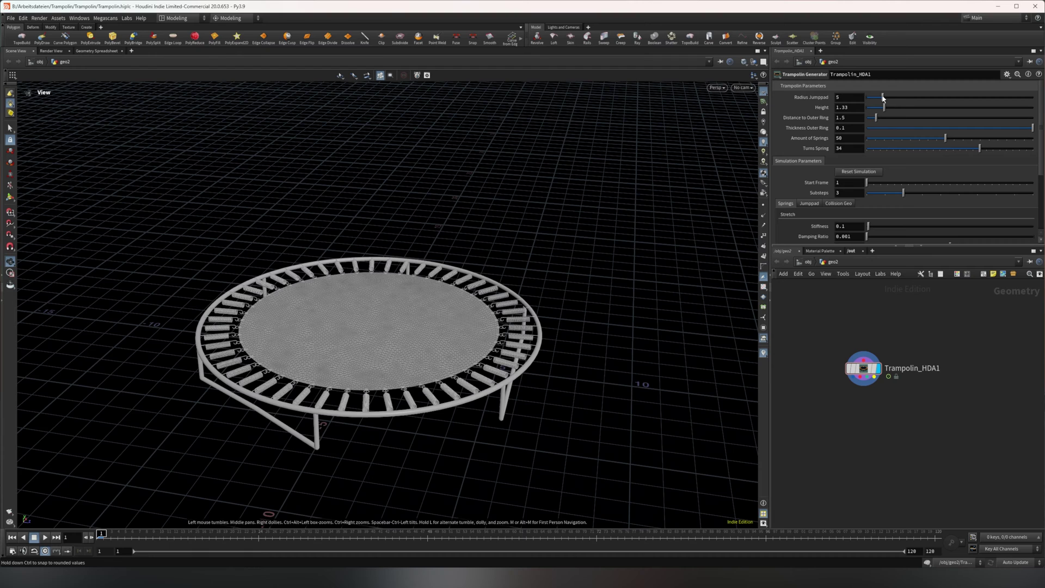
drag(883, 99, 889, 97)
drag(284, 366, 410, 308)
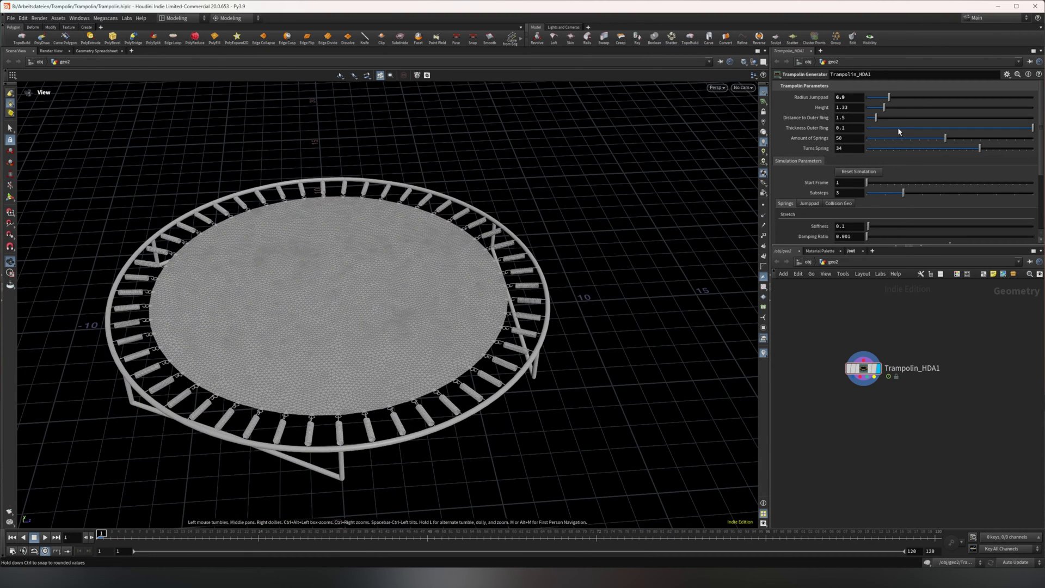
Raise the trampoline's height to 1.9.
drag(879, 107, 887, 107)
drag(600, 247, 324, 289)
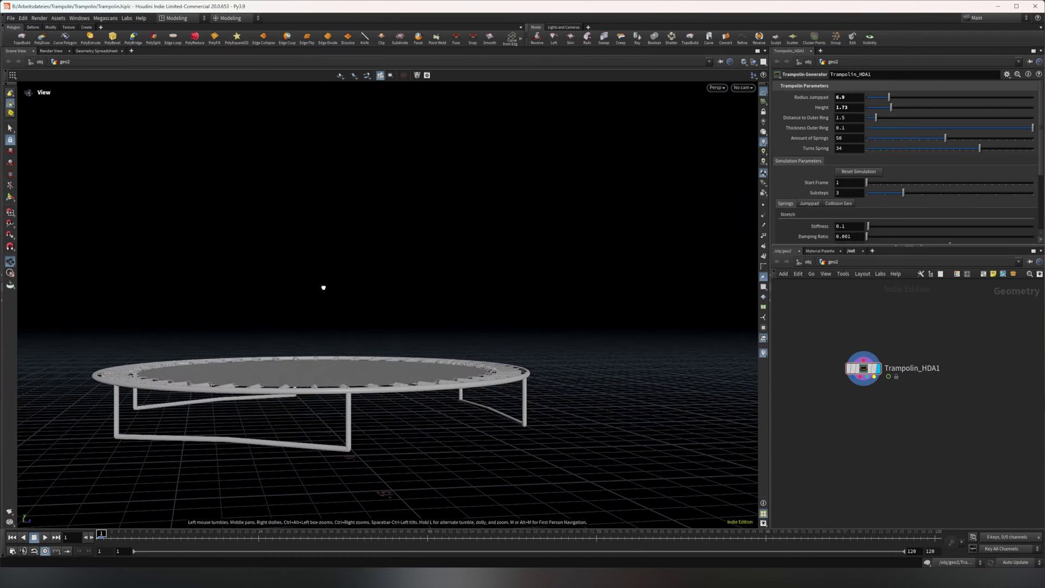
mouse_move(891, 110)
mouse_down()
mouse_move(912, 112)
mouse_move(894, 113)
mouse_up()
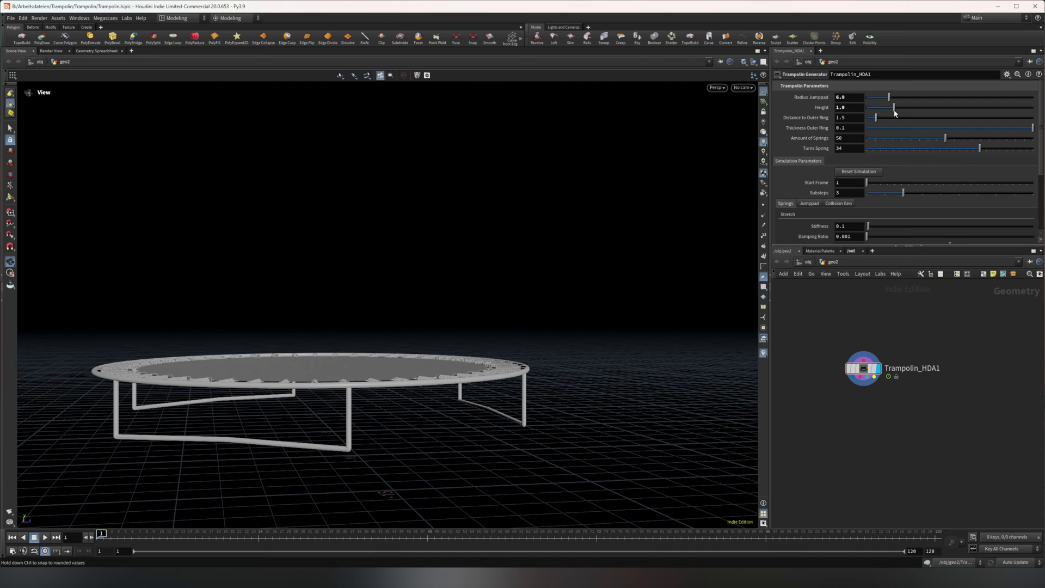
drag(435, 381, 491, 328)
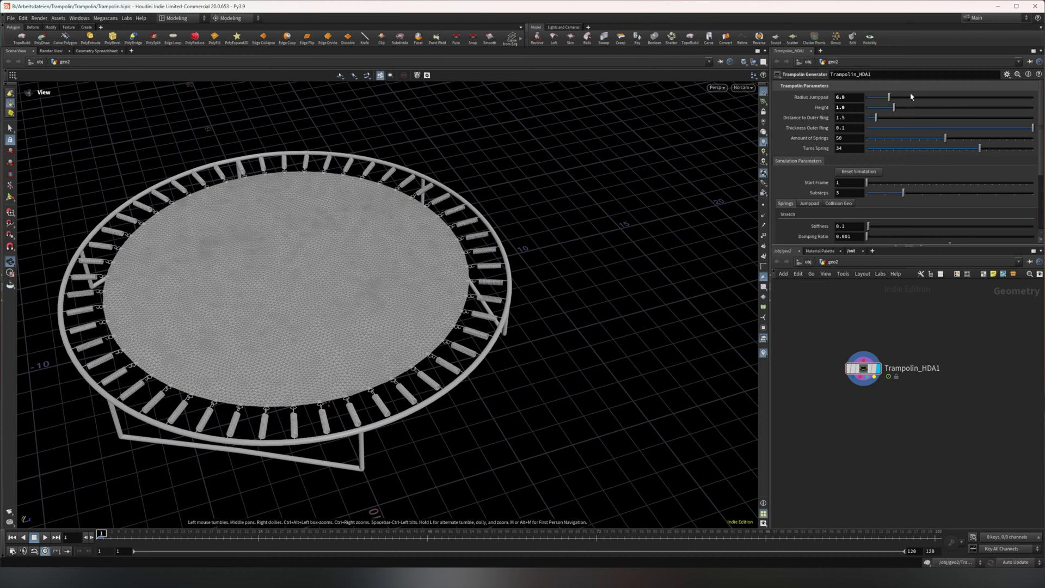
Set the distance to the outer ring to 2.92 and inspect the stretched springs up close.
drag(878, 119, 897, 125)
scroll(360, 309, up, 6)
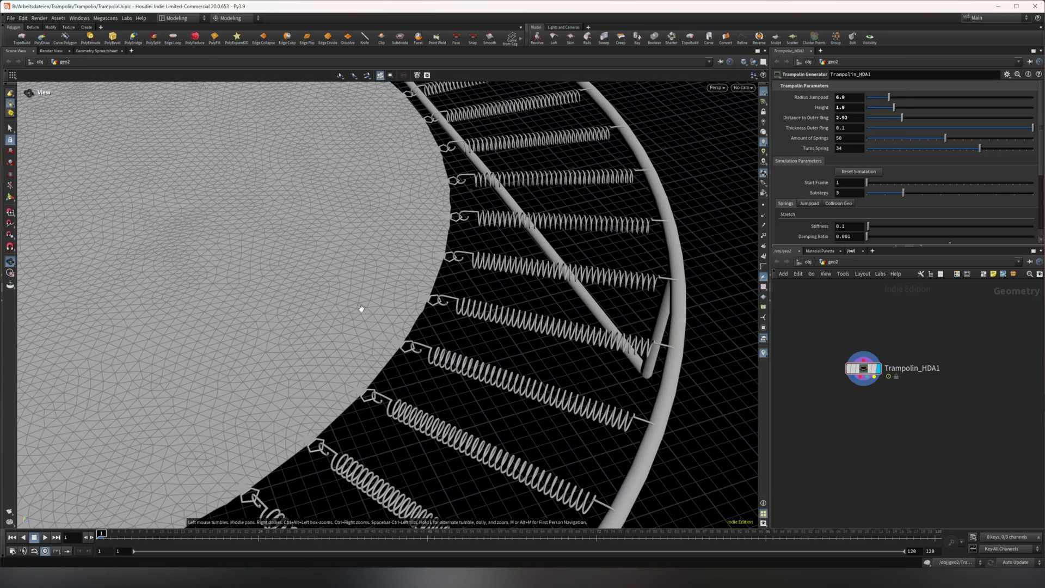
right_drag(700, 337, 534, 298)
middle_drag(534, 299, 497, 296)
middle_drag(418, 306, 482, 327)
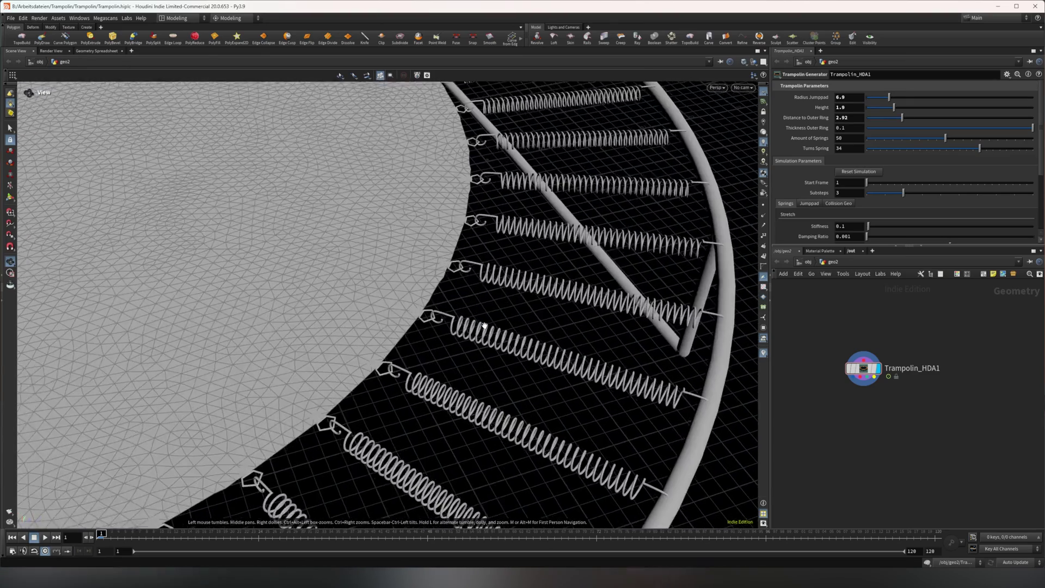
right_drag(483, 326, 346, 332)
drag(347, 332, 305, 335)
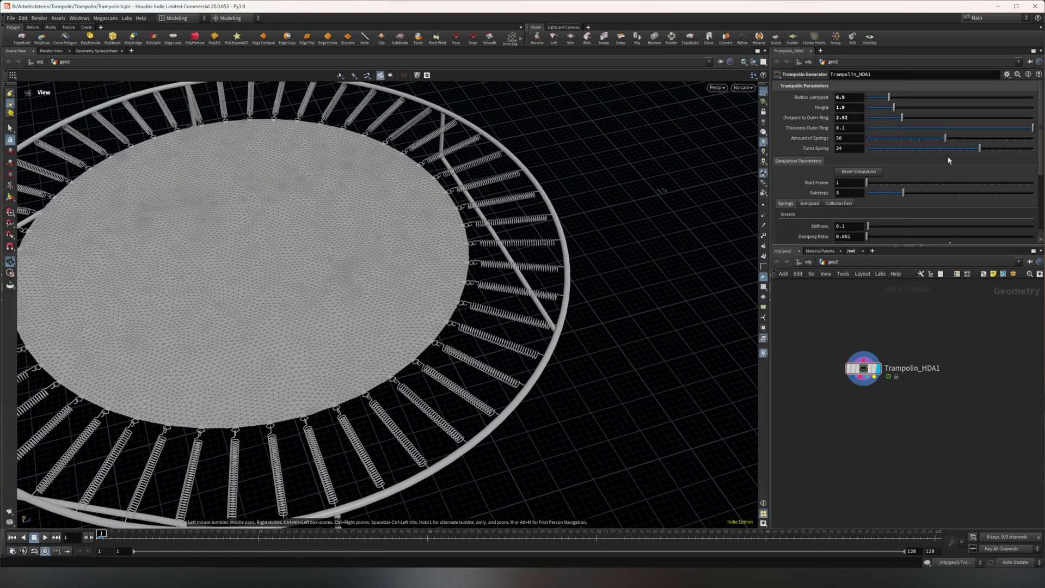
Raise the springs' turns to 50 and on to 94, checking the coils.
right_drag(465, 338, 742, 297)
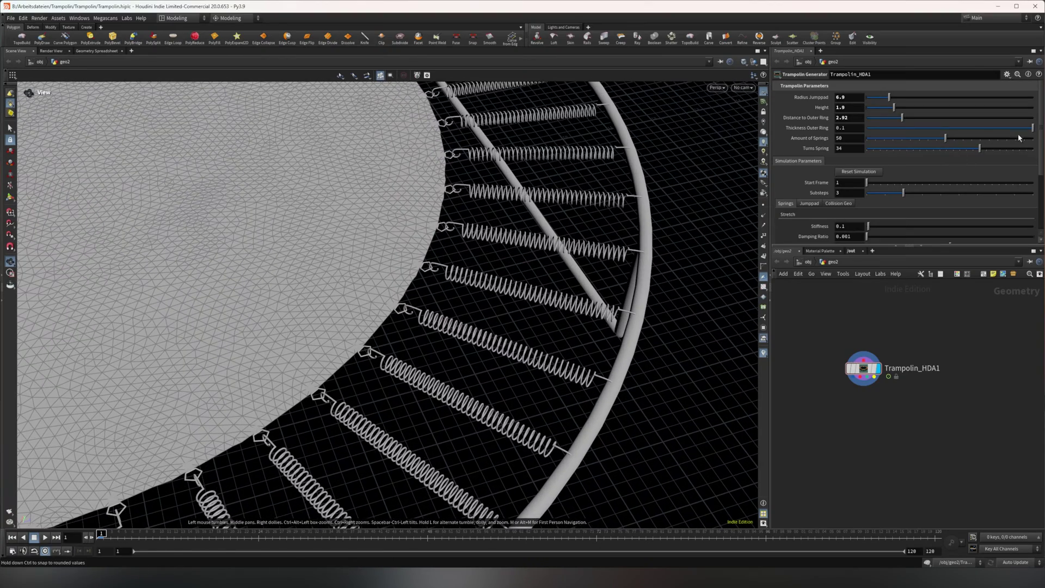
drag(980, 152, 1033, 150)
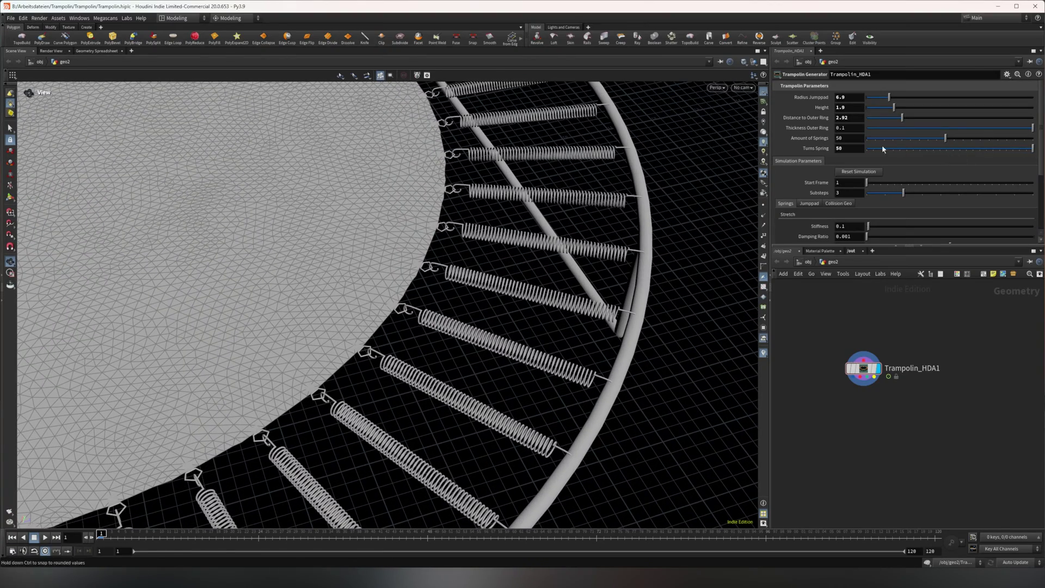
middle_click(812, 148)
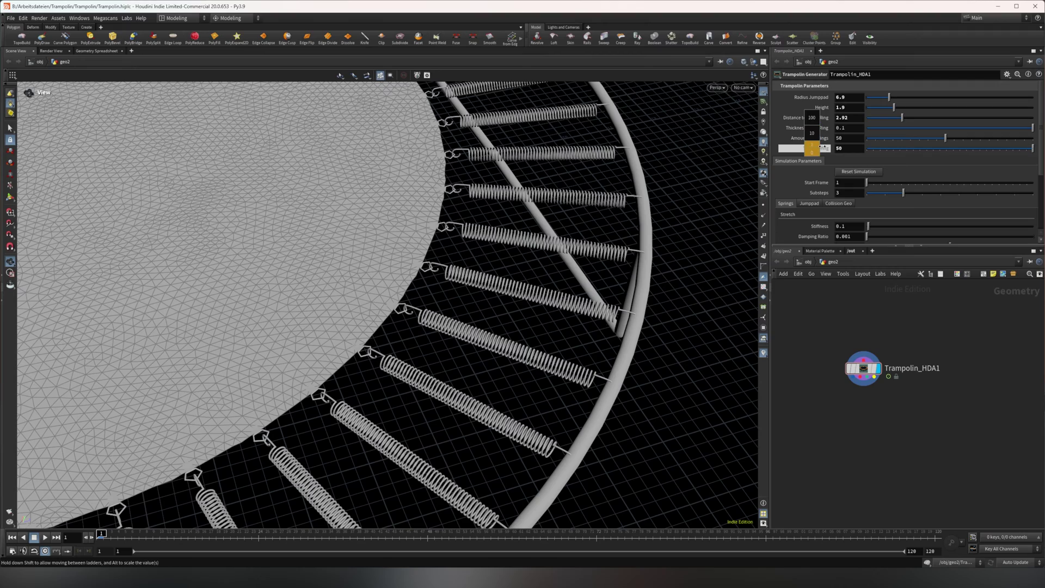
middle_drag(812, 148, 863, 148)
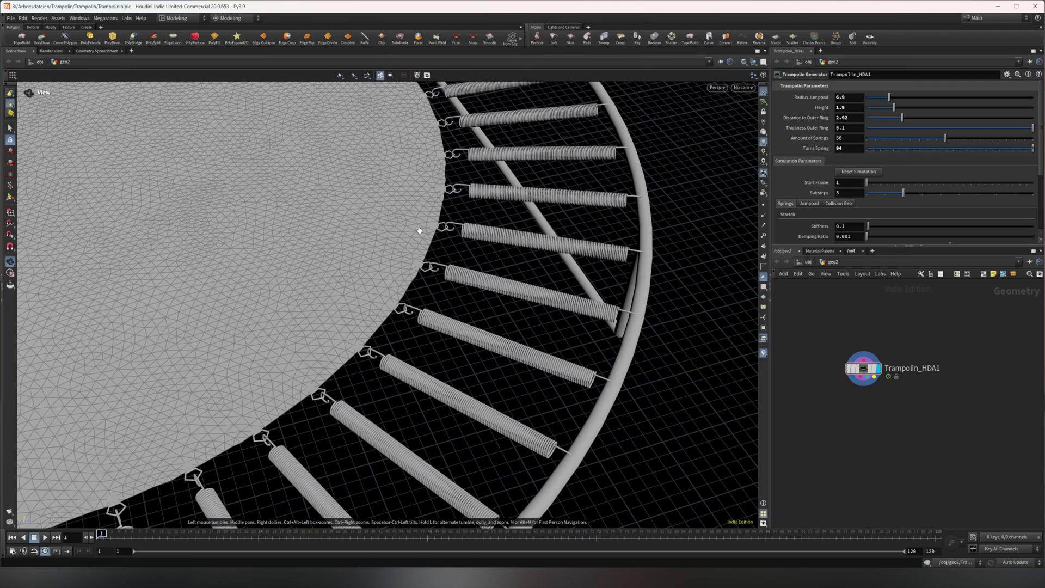
drag(420, 230, 371, 285)
right_drag(371, 285, 283, 231)
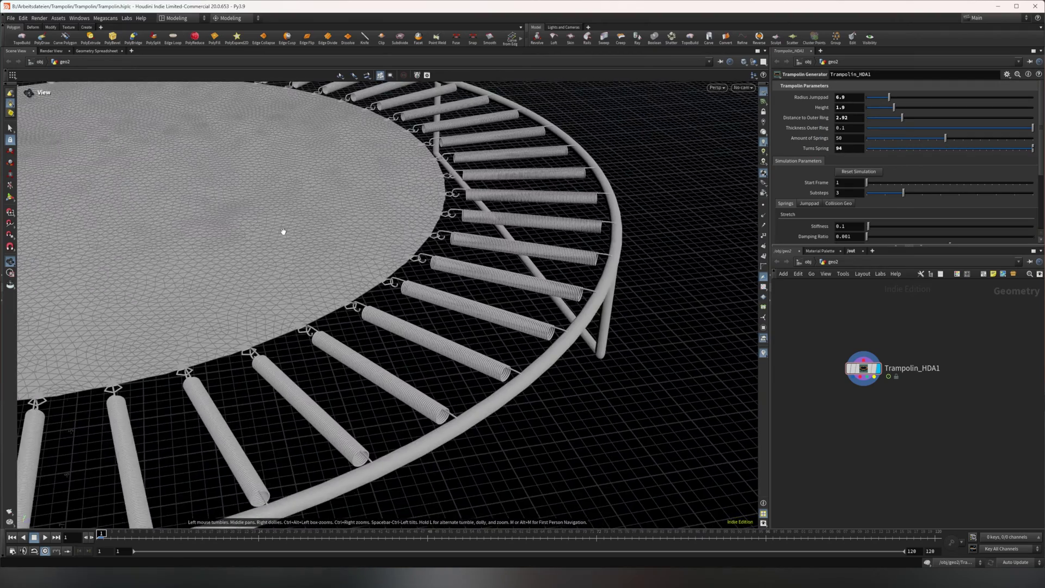
middle_drag(284, 232, 396, 269)
right_drag(397, 268, 593, 163)
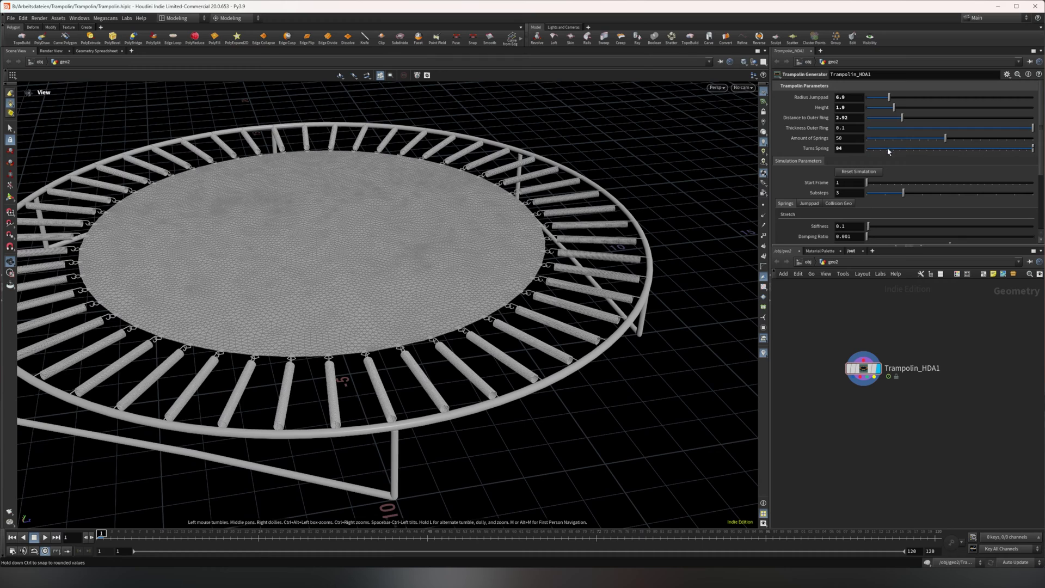
Lower the springs' turns to 28 and revert the trampoline parameters to their defaults.
drag(1007, 153, 960, 154)
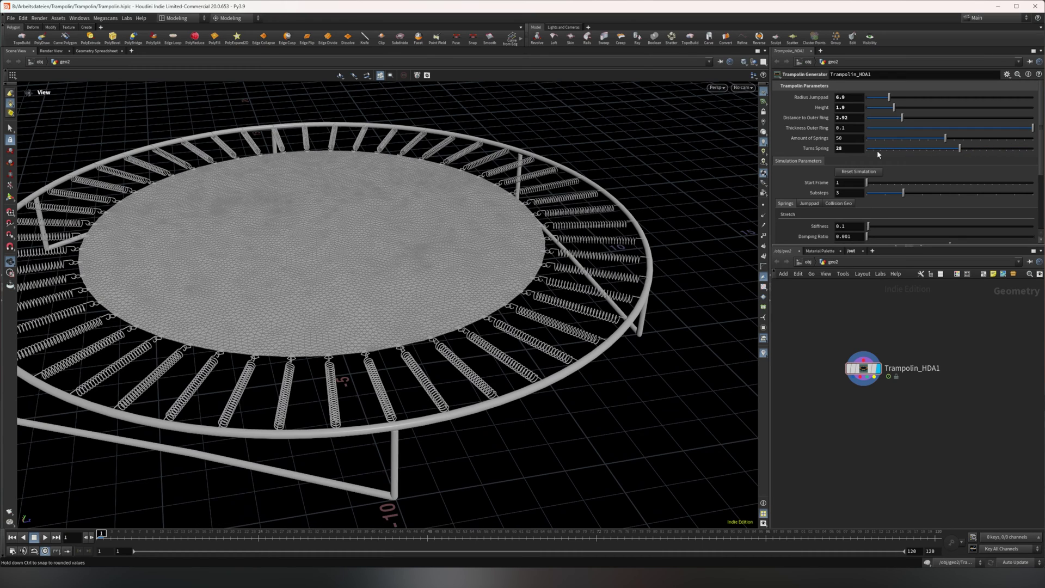
drag(501, 221, 493, 252)
right_click(822, 151)
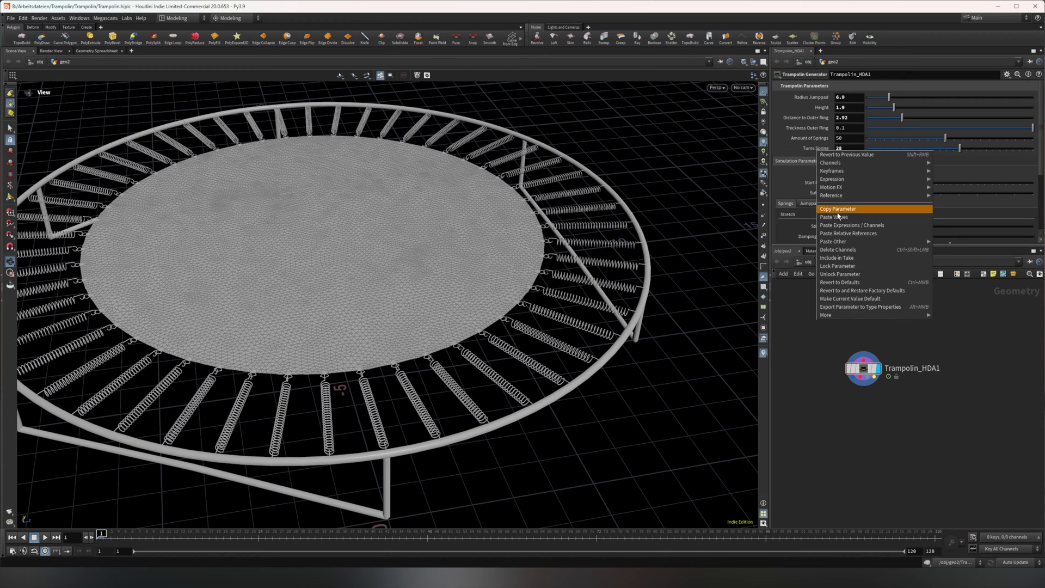
click(849, 278)
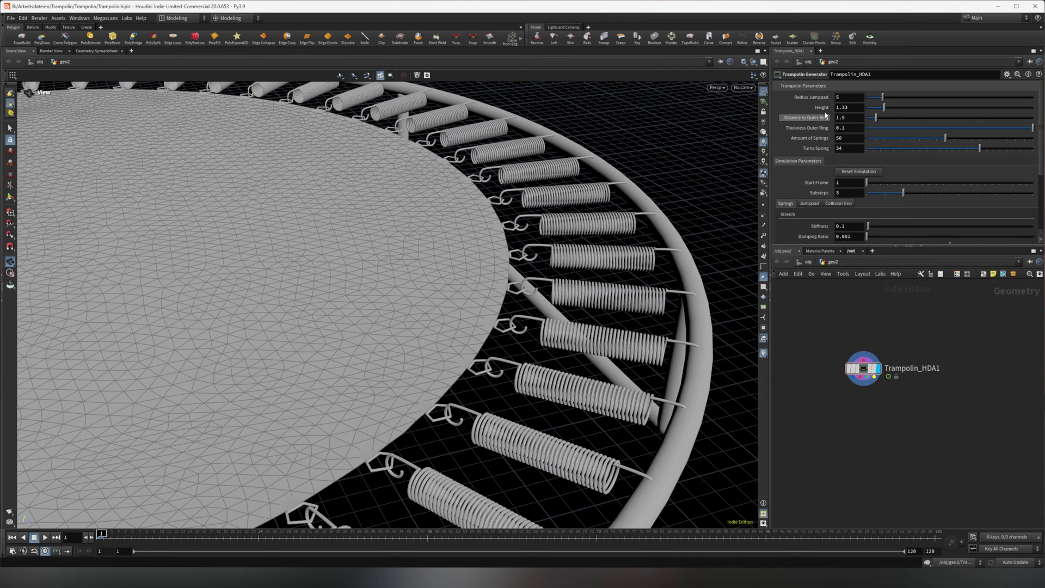
Try a thinner outer ring on the trampoline and undo the thickness change.
drag(702, 210, 619, 205)
middle_drag(817, 128, 726, 153)
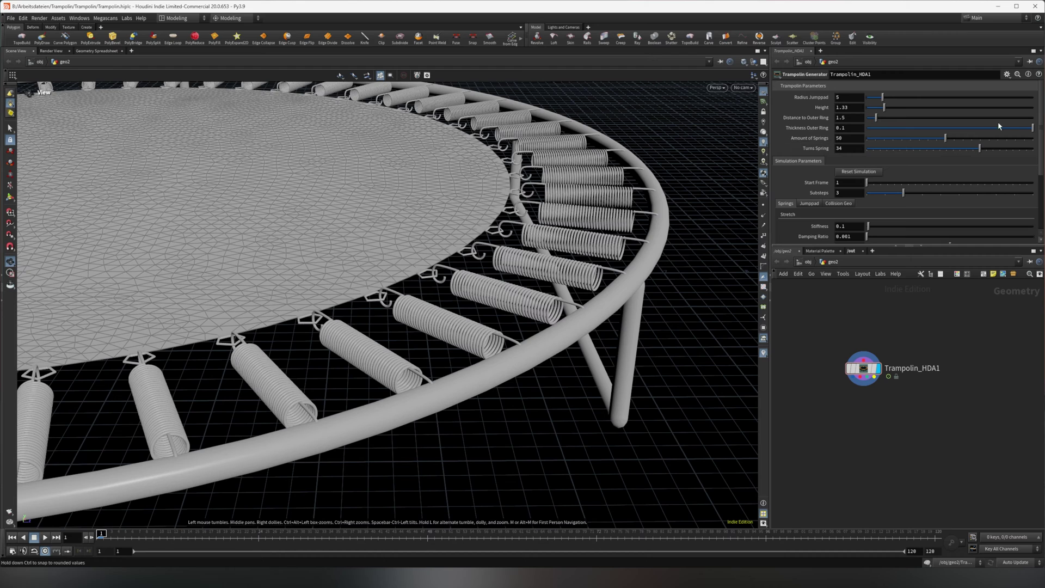
drag(993, 130, 914, 128)
key(ctrl+z)
drag(632, 182, 547, 228)
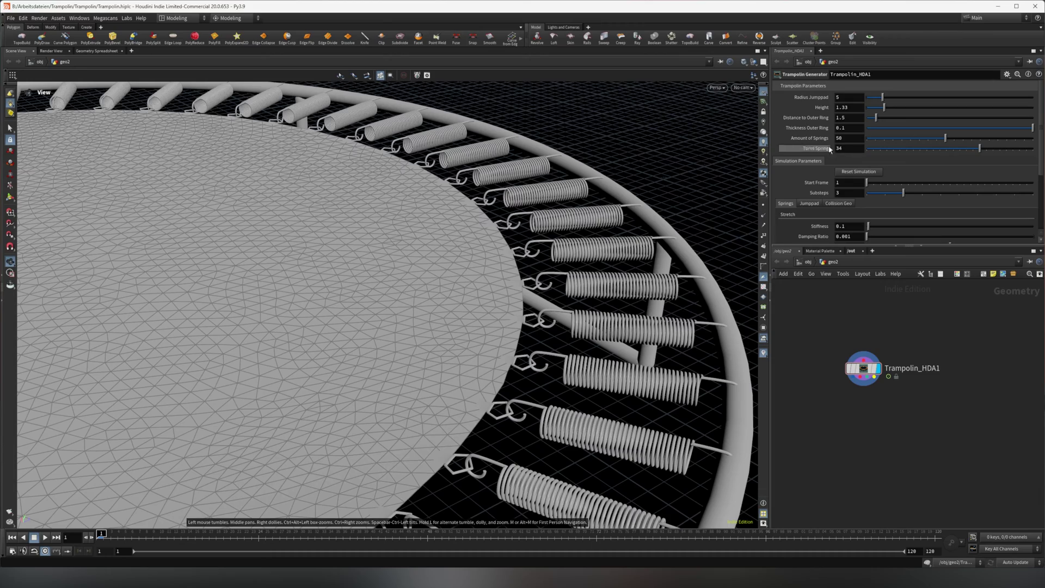
Examine the trampoline's springs, hooks, jumppad and frame up close and from a distance.
drag(609, 183, 581, 212)
right_drag(581, 212, 382, 154)
middle_drag(415, 155, 445, 197)
right_drag(445, 197, 588, 184)
drag(588, 184, 709, 184)
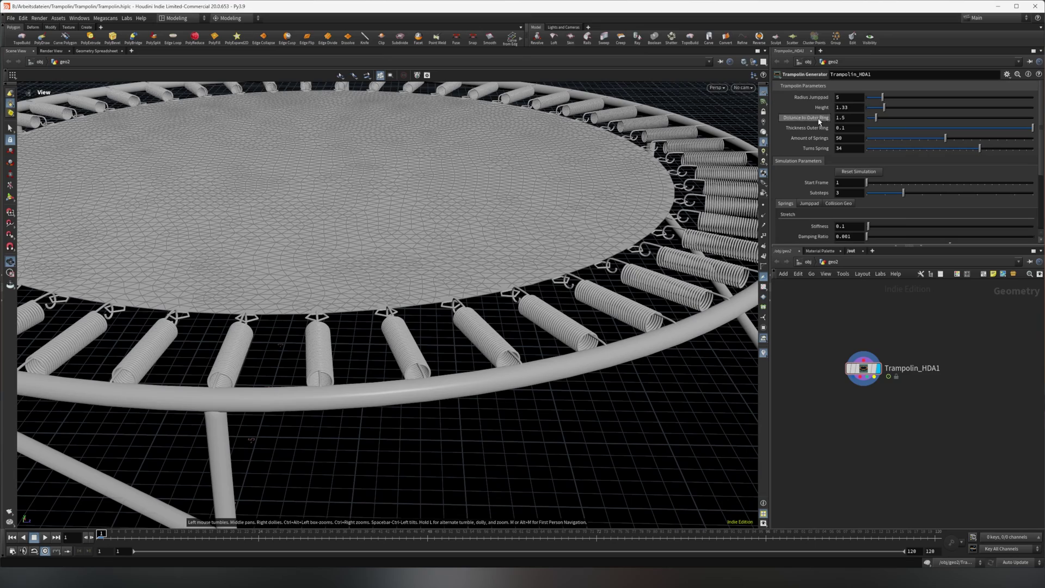
mouse_move(559, 197)
mouse_down()
mouse_move(587, 214)
mouse_move(553, 182)
mouse_up()
right_drag(553, 182, 360, 168)
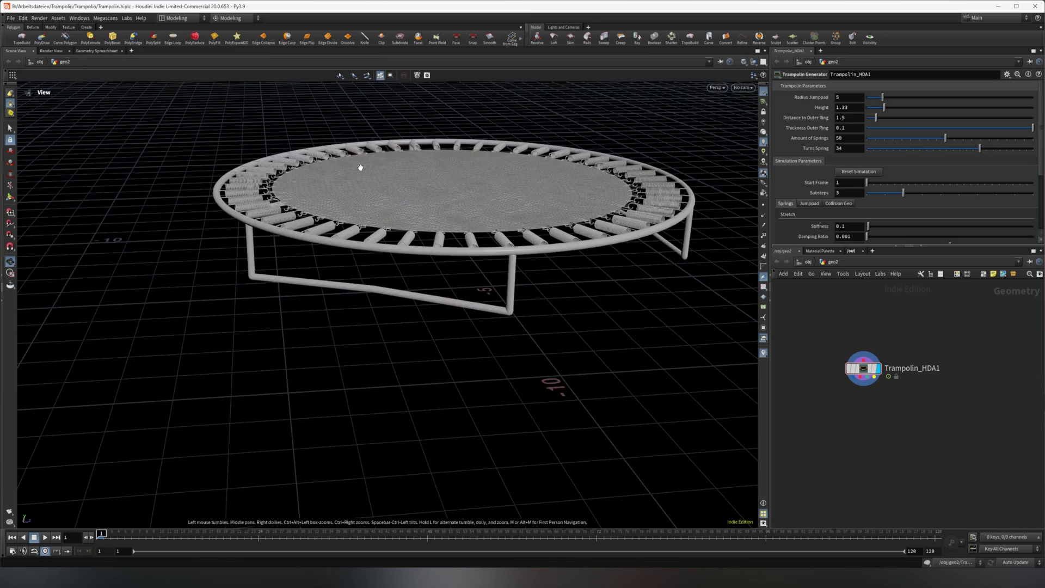
drag(359, 168, 485, 205)
middle_drag(485, 205, 399, 238)
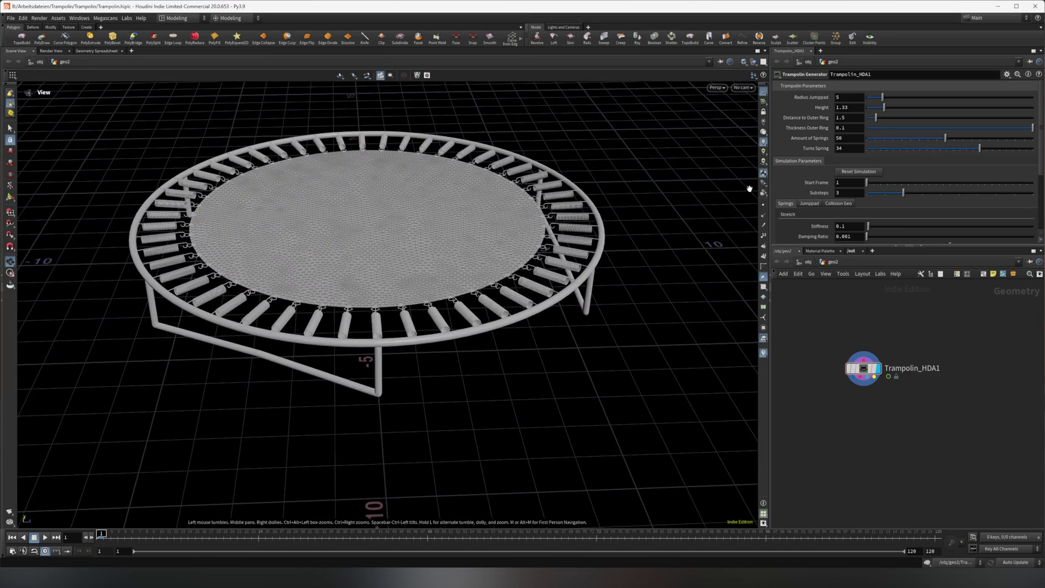
drag(421, 193, 396, 186)
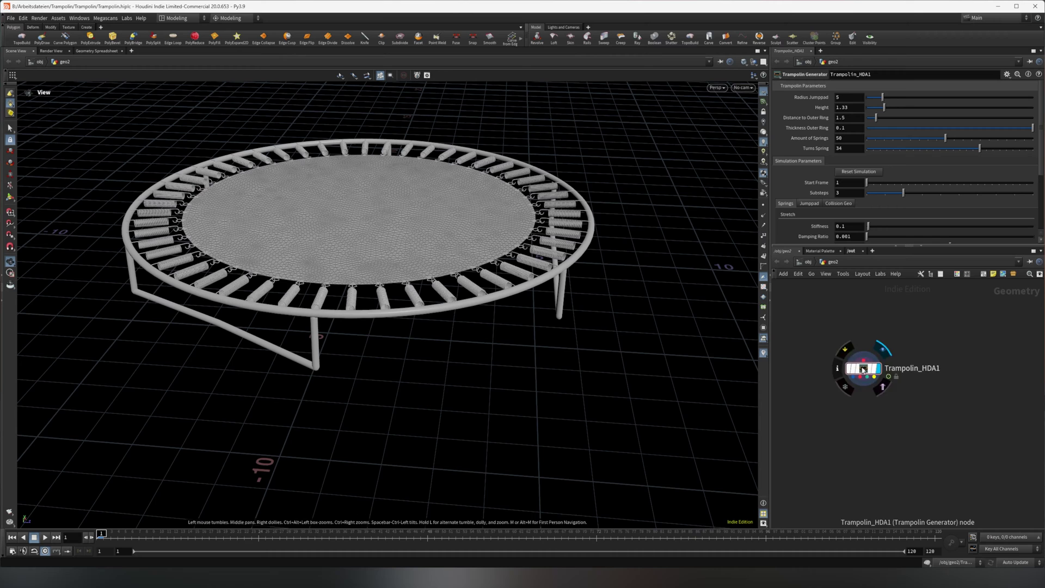
Add a Null node below Trampolin_HDA1 in the network.
middle_drag(836, 358, 813, 332)
key(Tab)
text(n)
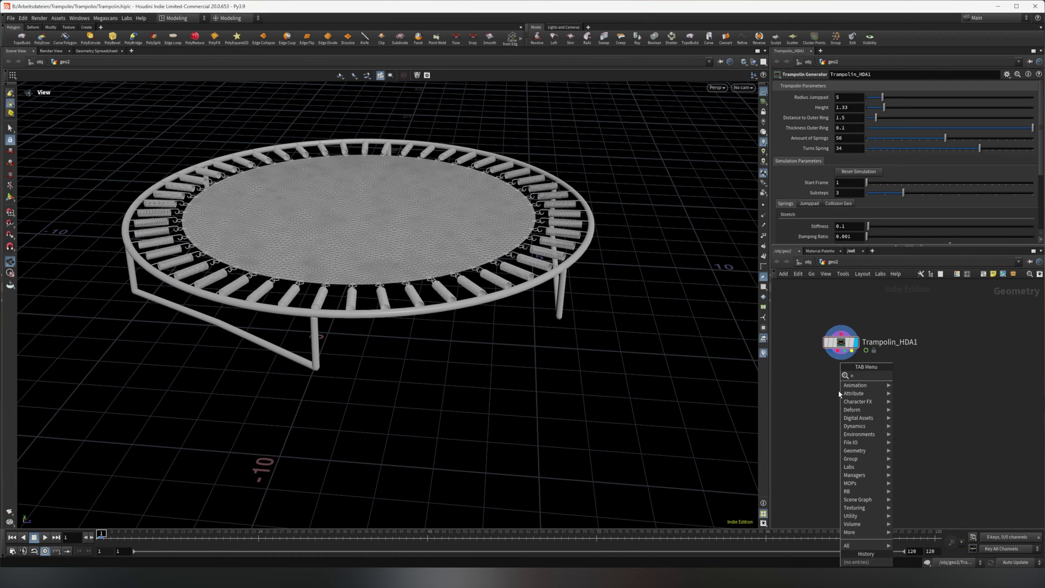
text(ull)
key(Return)
click(843, 375)
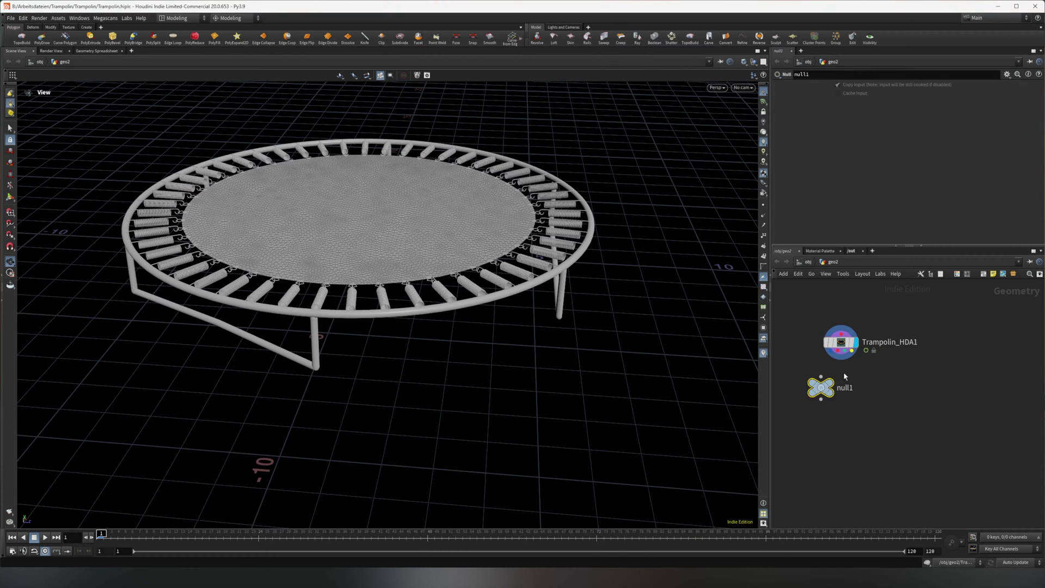
Align the null under Trampolin_HDA1, wire the generator's fourth output into it and display the null.
drag(816, 387, 838, 391)
drag(851, 351, 841, 398)
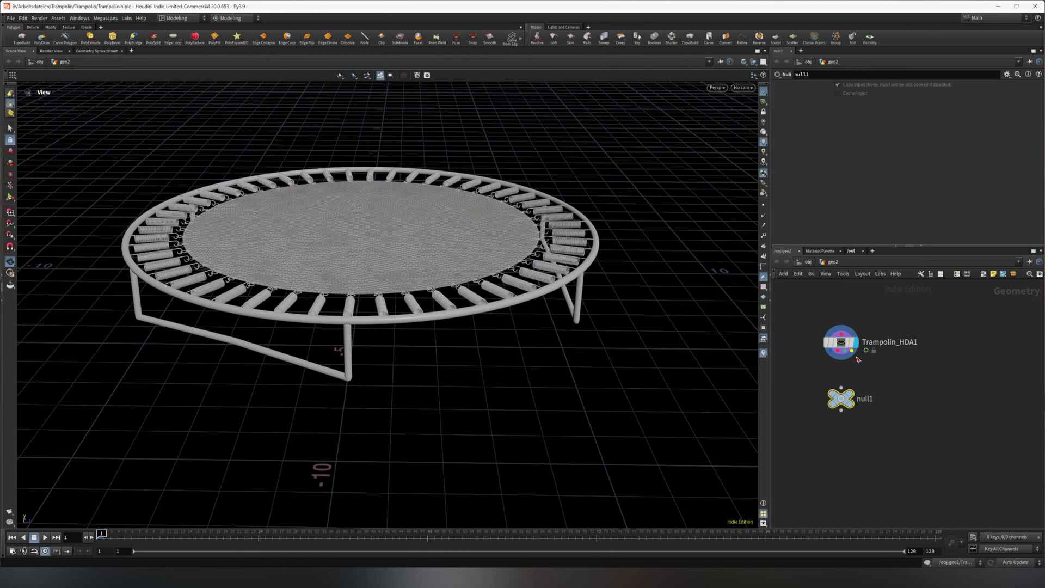
click(860, 379)
Examine the jumppad and spring constraint geometry from the generator's fourth output in the viewport.
mouse_move(359, 263)
mouse_down()
mouse_move(454, 356)
mouse_move(352, 263)
mouse_up()
right_drag(353, 264, 326, 262)
middle_drag(436, 307, 305, 234)
right_drag(305, 234, 294, 261)
middle_drag(294, 261, 396, 303)
right_drag(397, 303, 399, 278)
middle_drag(457, 300, 384, 275)
drag(385, 276, 372, 252)
Review the Springs, Jumppad and Collision Geo simulation parameters of Trampolin_HDA1.
click(846, 346)
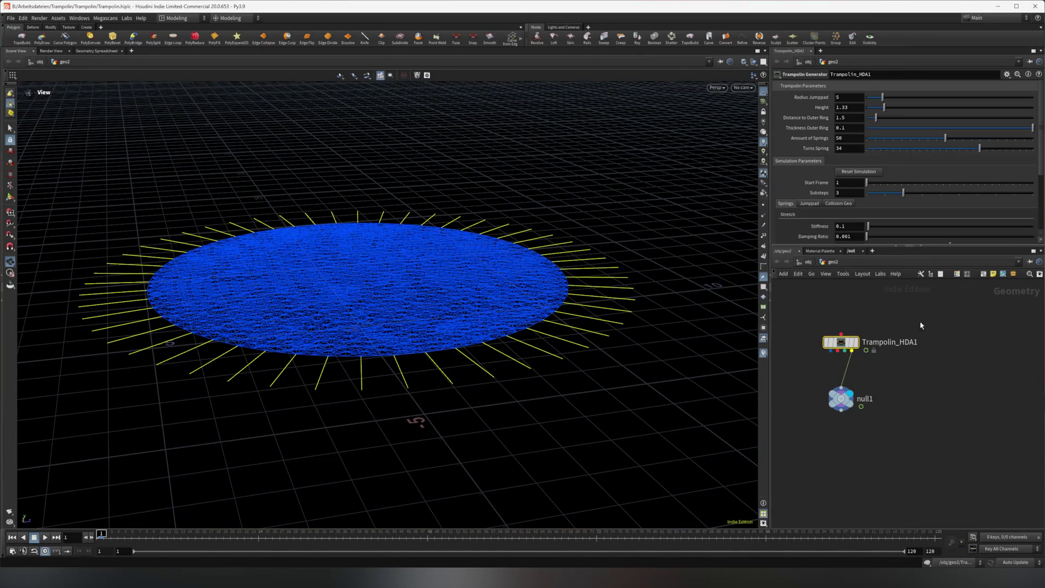
scroll(794, 211, down, 2)
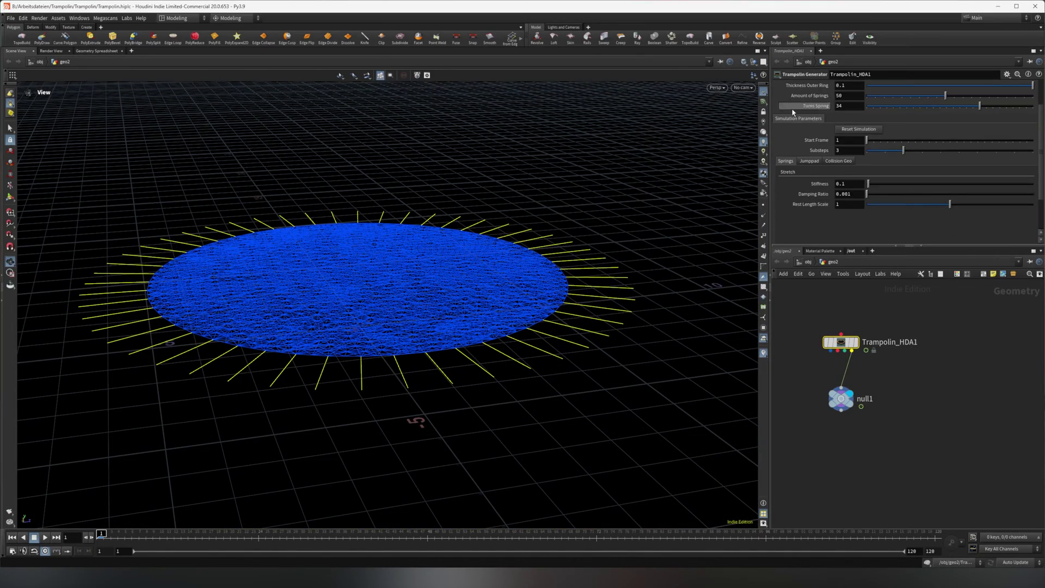
click(809, 162)
scroll(812, 171, down, 2)
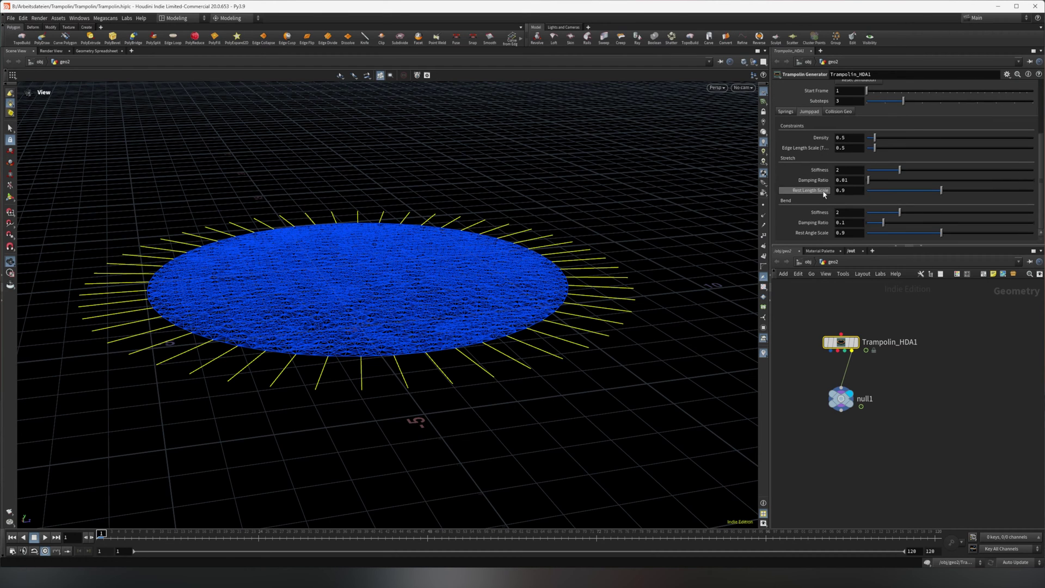
scroll(821, 200, up, 3)
click(840, 187)
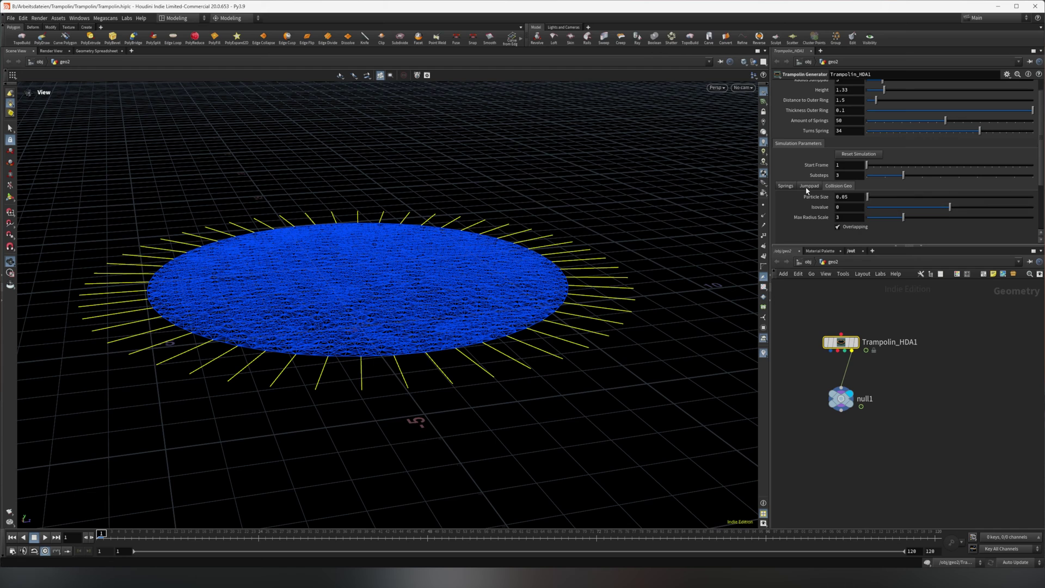
click(782, 187)
click(812, 188)
click(847, 188)
Add a Sphere node above Trampolin_HDA1, wired into the generator's input.
middle_drag(816, 298, 832, 331)
key(Tab)
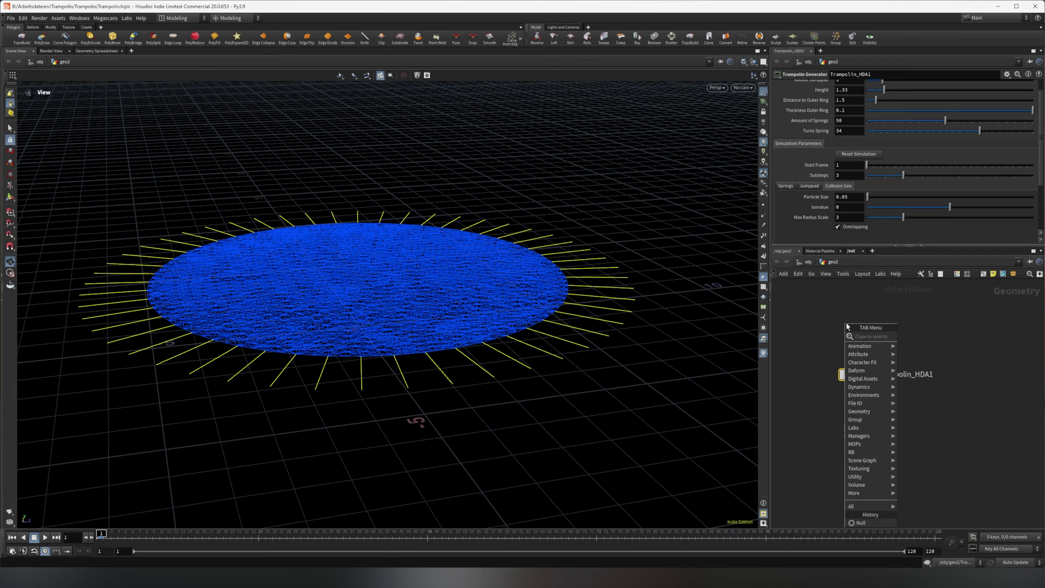
text(c)
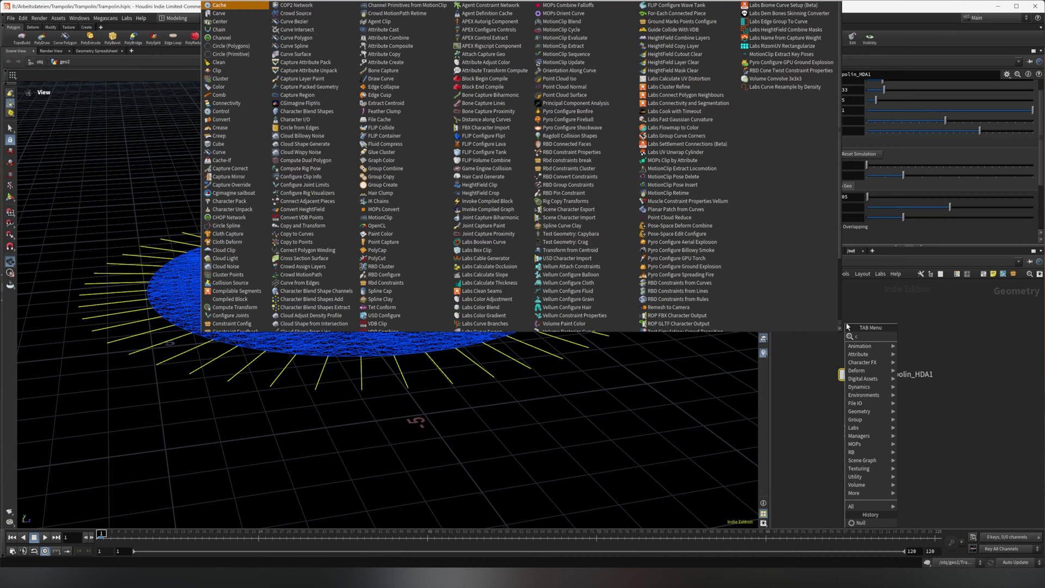
key(BackSpace)
text(sphere)
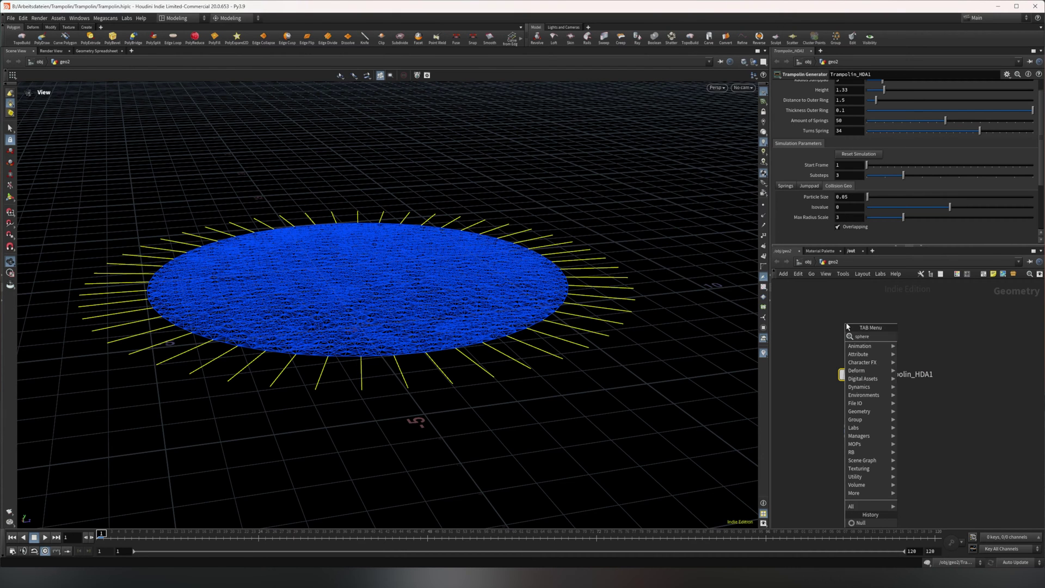
key(Return)
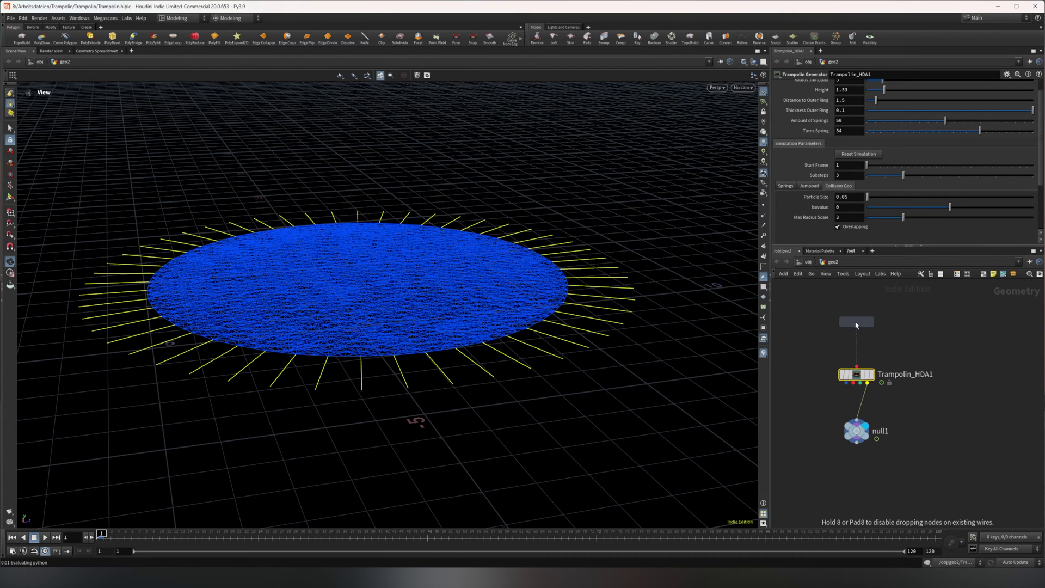
click(856, 325)
mouse_move(859, 379)
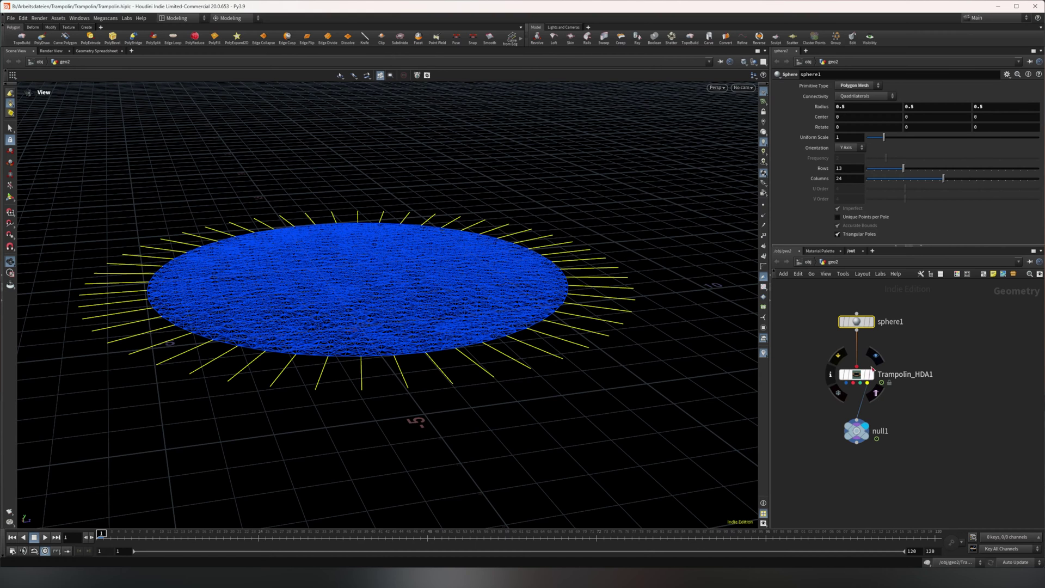
Display Trampolin_HDA1 with sphere1 templated in the viewport, and raise the sphere's Center Y to 4.6.
click(875, 356)
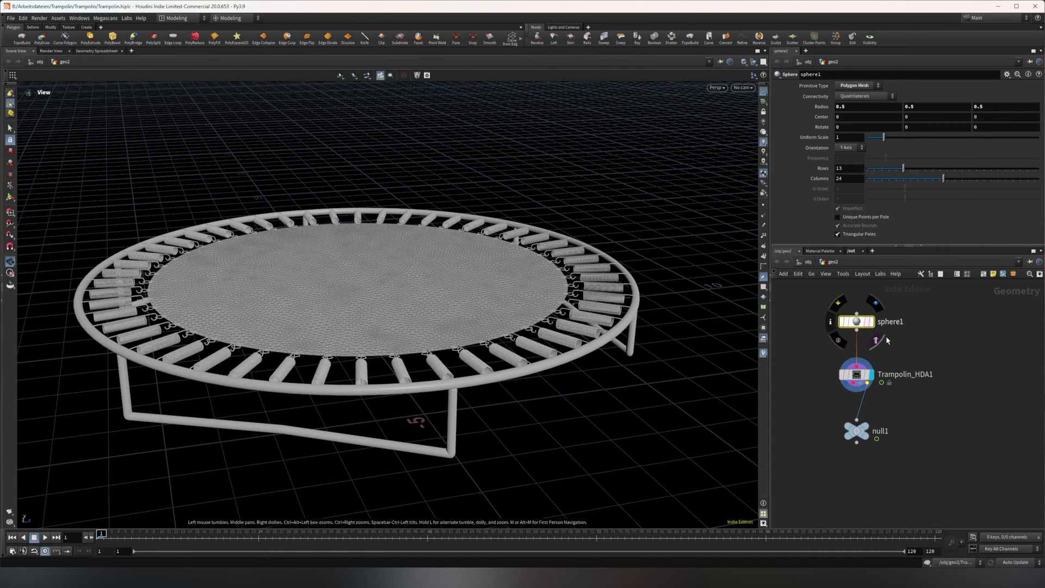
click(882, 338)
click(876, 338)
drag(383, 286, 419, 353)
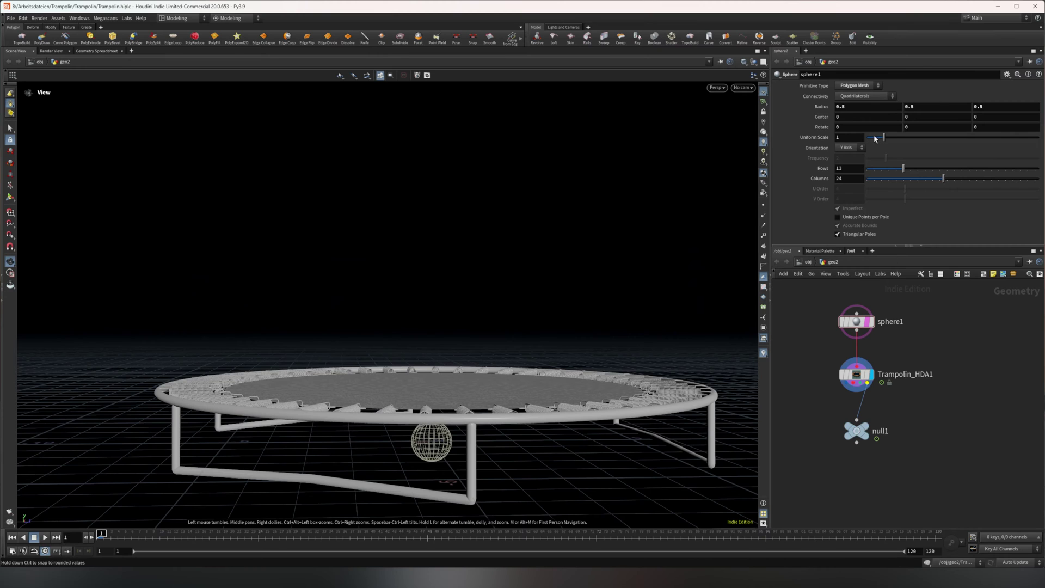
middle_click(932, 114)
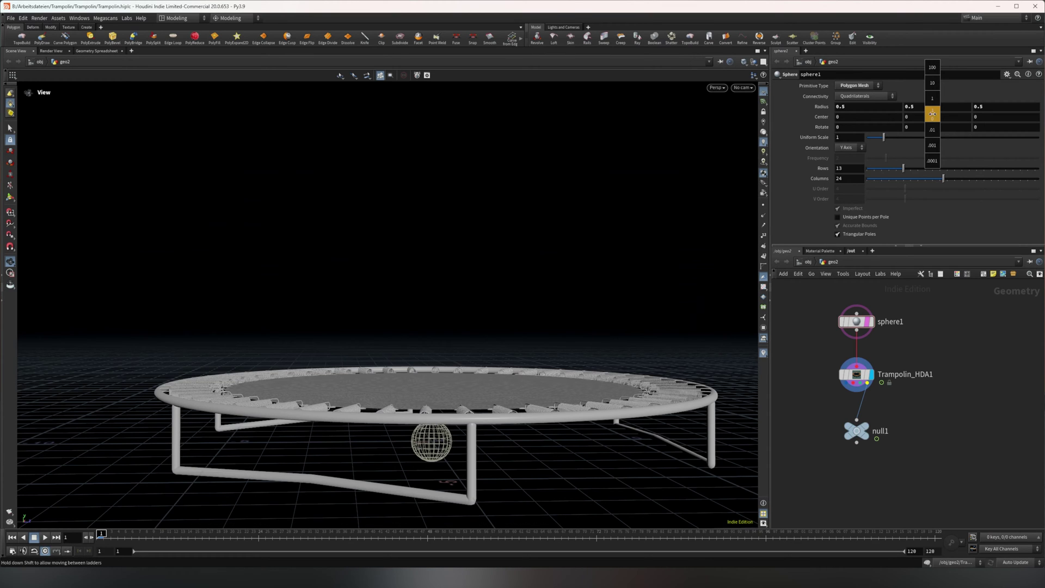
middle_drag(956, 114, 977, 114)
drag(334, 287, 377, 285)
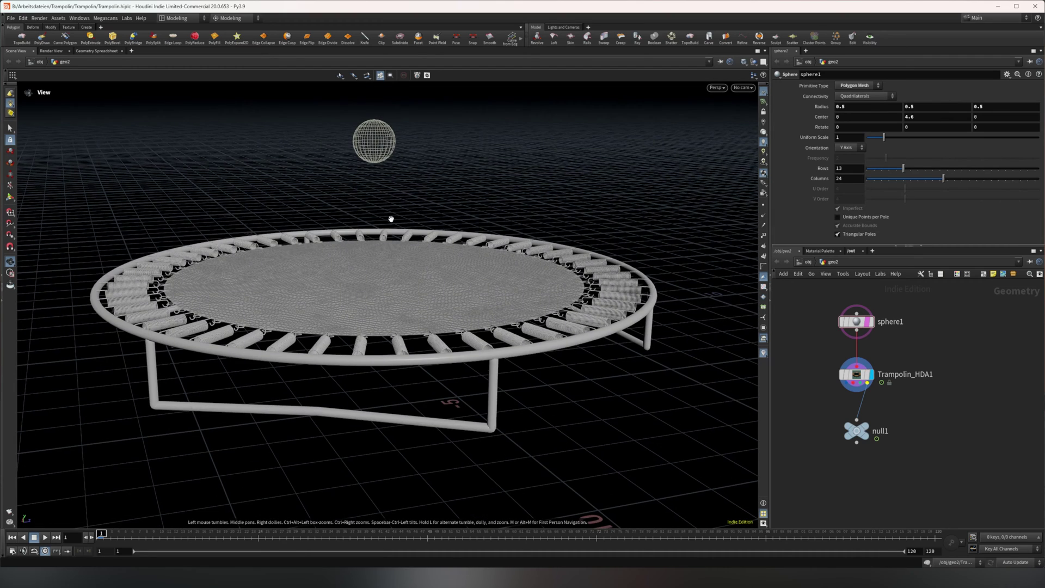
drag(392, 219, 364, 235)
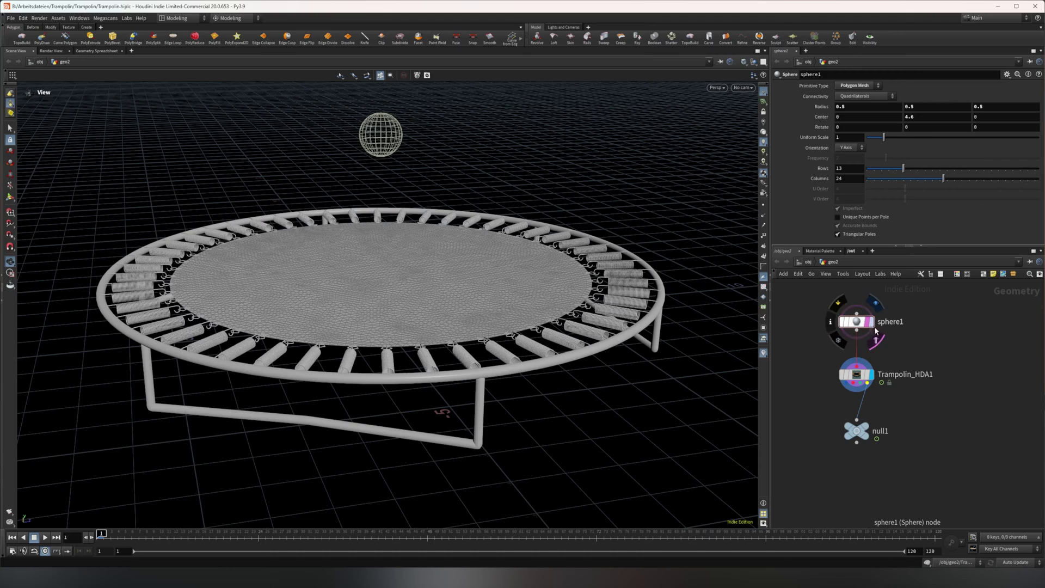
Turn off the template display of sphere1, and display null1 fed by the generator's second output.
click(874, 338)
drag(443, 392, 382, 303)
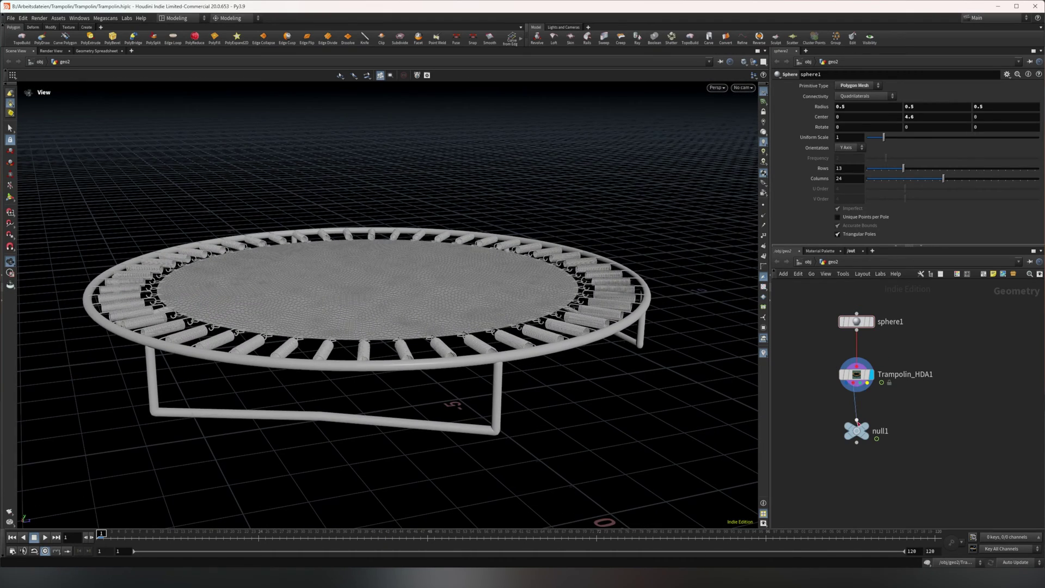
click(875, 413)
drag(476, 229, 526, 194)
right_drag(525, 194, 418, 298)
middle_drag(417, 298, 432, 260)
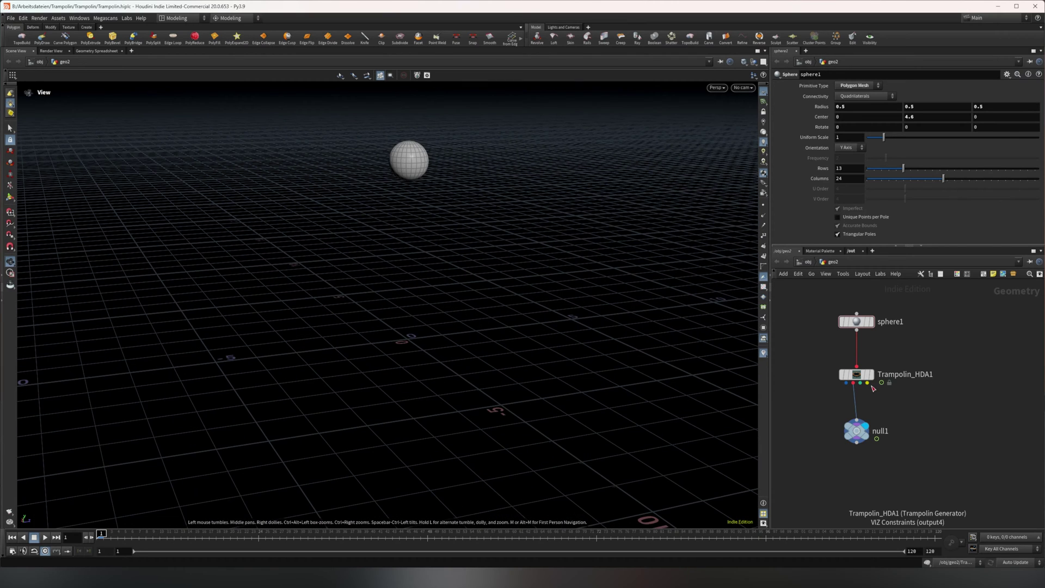
Wire the VIZ Constraints output and then the VIZ Collision Guide output into null1, and examine the sphere's collision particles.
drag(867, 383, 864, 427)
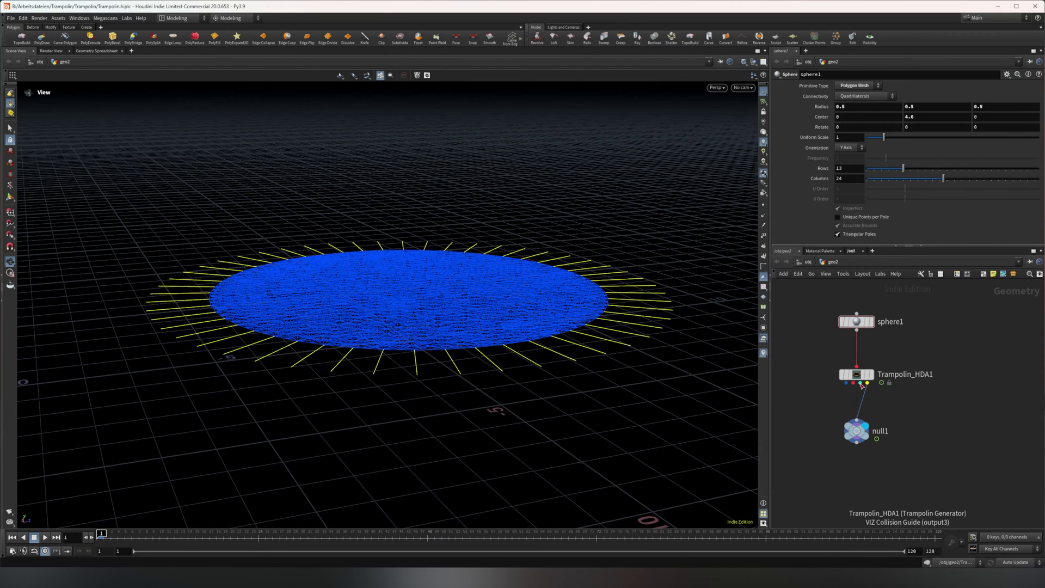
scroll(875, 397, up, 3)
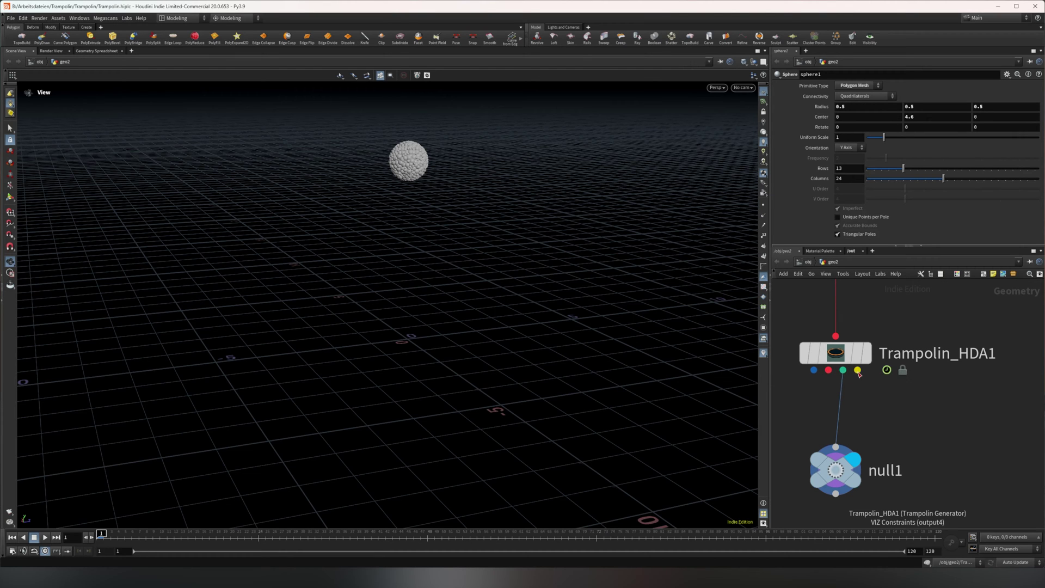
middle_drag(811, 399, 864, 399)
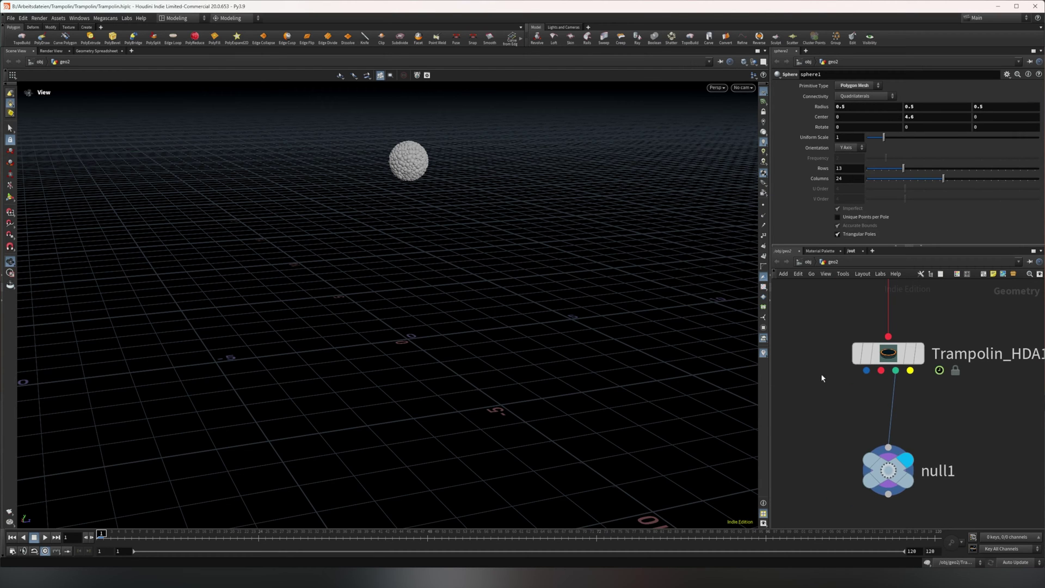
right_drag(403, 166, 767, 151)
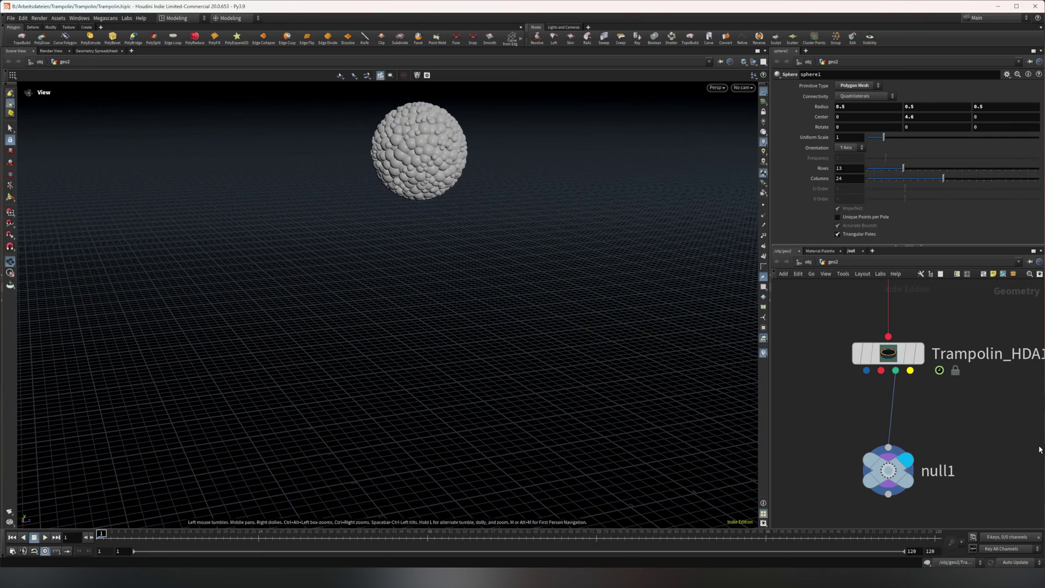
Try a Collision Geo Particle Size of 0.03 on Trampolin_HDA1 and inspect the collision sphere up close.
click(893, 353)
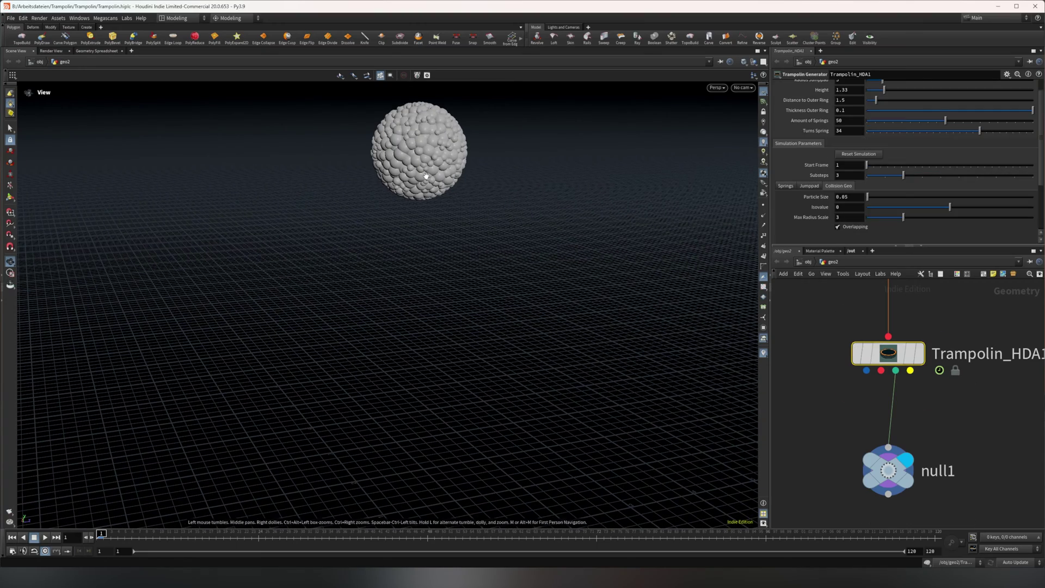
middle_drag(436, 167, 422, 282)
right_drag(398, 270, 610, 240)
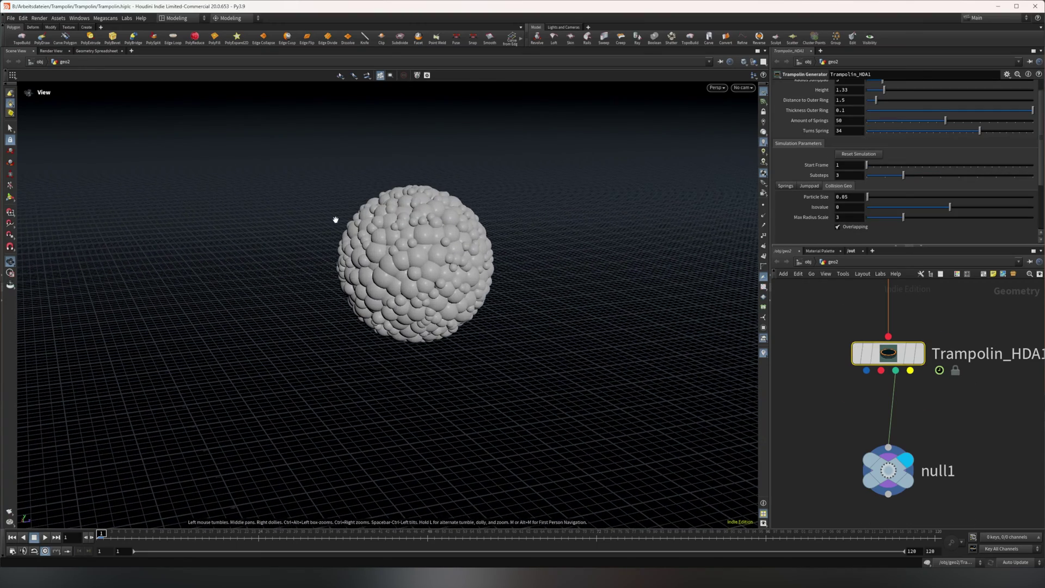
mouse_move(336, 219)
mouse_down()
mouse_move(424, 238)
mouse_move(341, 233)
mouse_move(344, 222)
mouse_up()
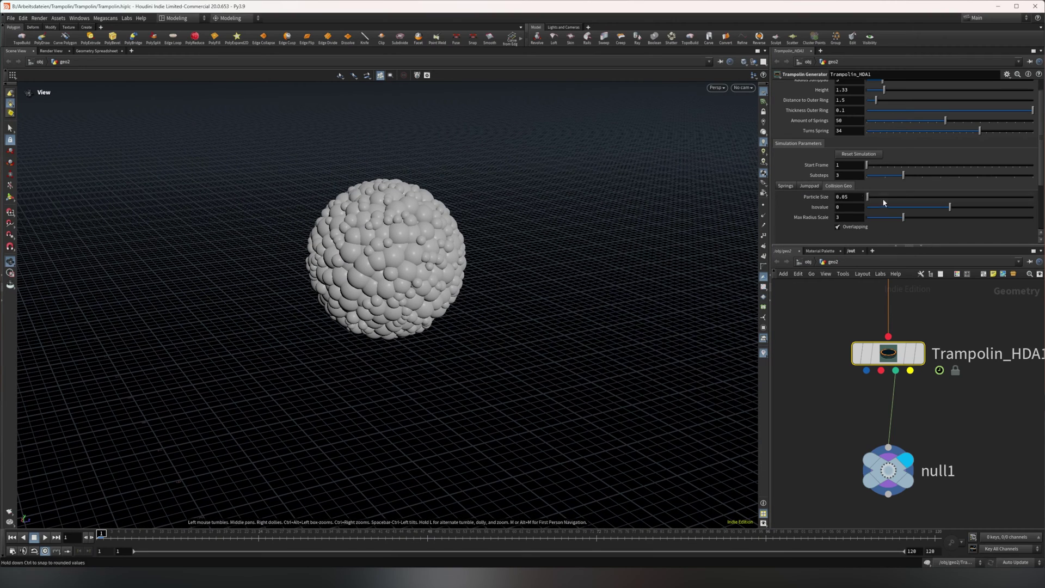
drag(845, 196, 866, 200)
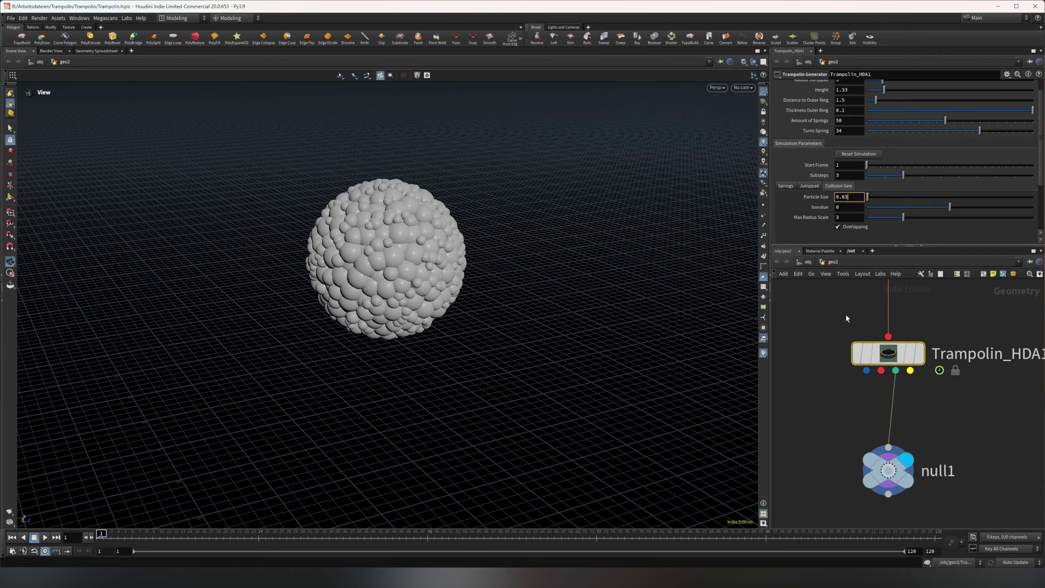
text(3)
key(Return)
drag(592, 287, 261, 233)
Set the Collision Geo Particle Size back to 0.05.
drag(844, 198, 848, 198)
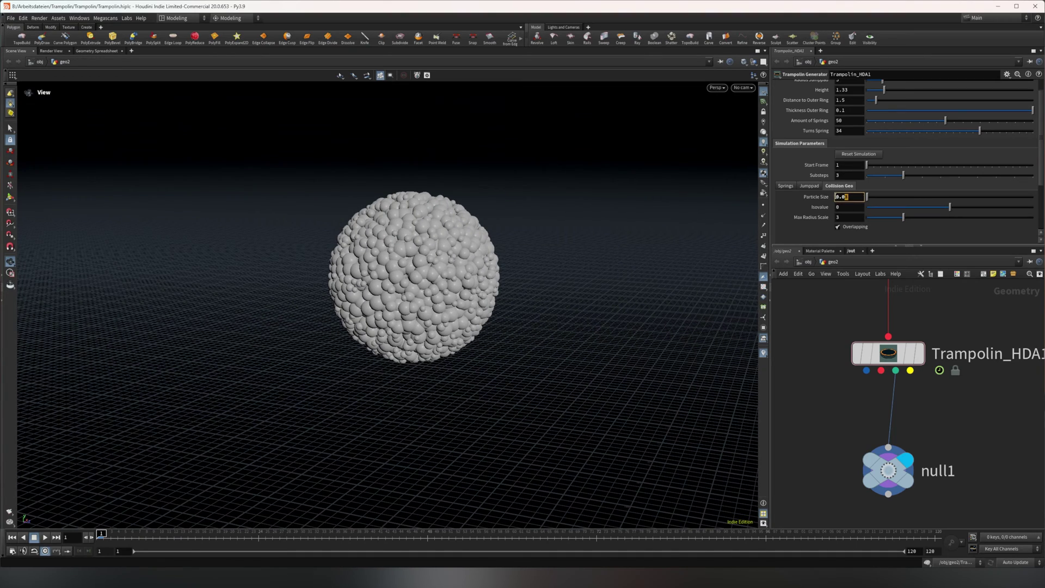
text(5)
key(Return)
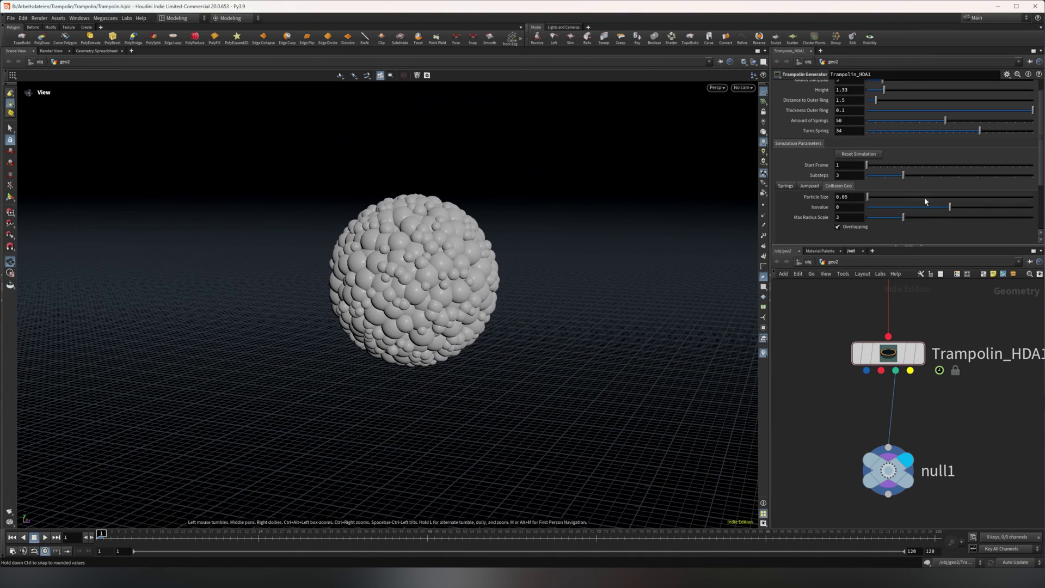
Try a Collision Geo Isovalue of about 0.08 and a Max Radius Scale of 3.99.
drag(950, 208, 975, 208)
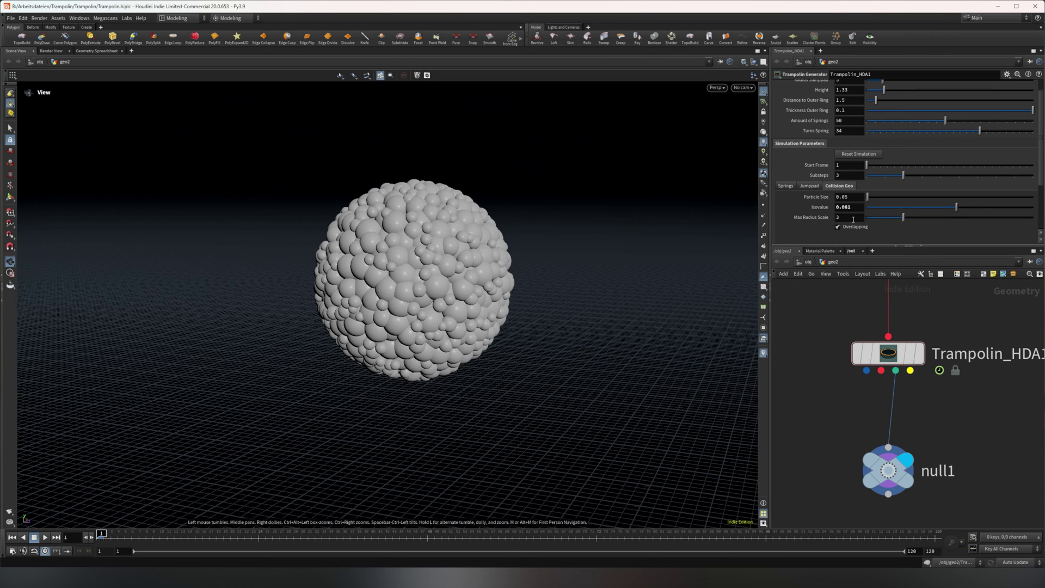
mouse_move(902, 218)
mouse_down()
mouse_move(957, 217)
mouse_move(922, 217)
mouse_up()
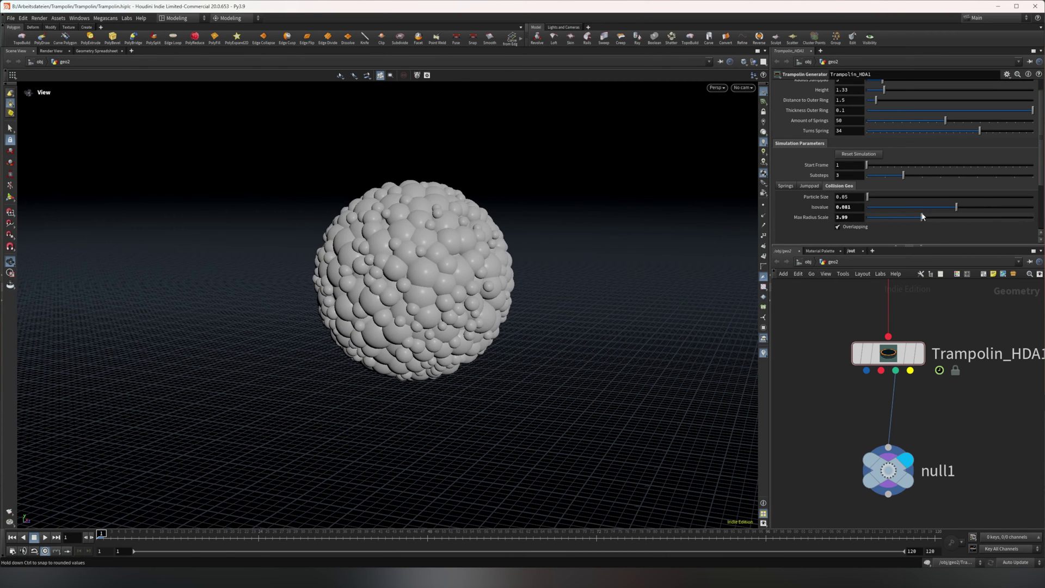
Revert the Collision Geo Isovalue and Max Radius Scale to their default values.
right_click(822, 200)
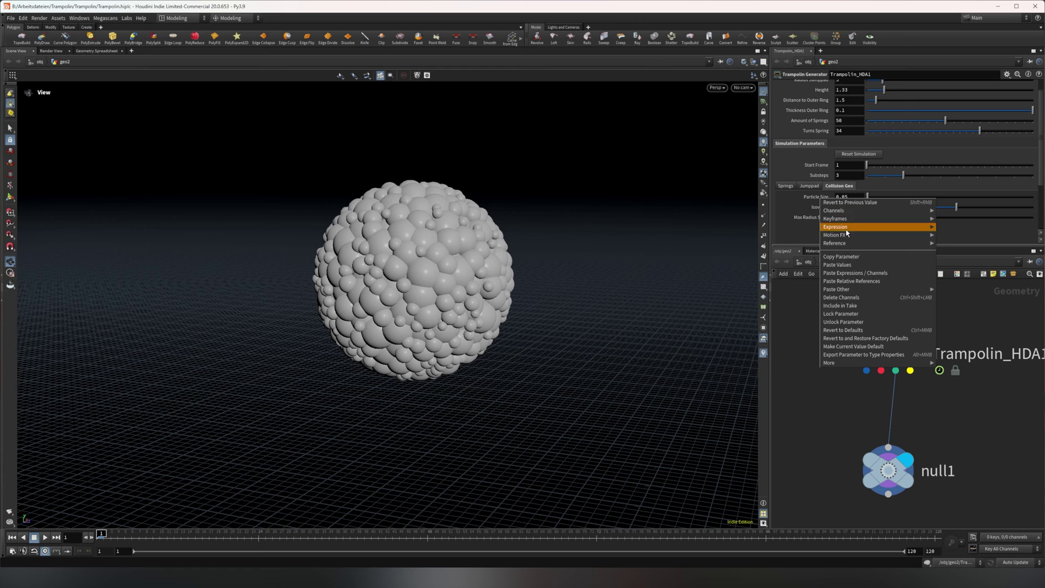
click(849, 323)
right_click(818, 207)
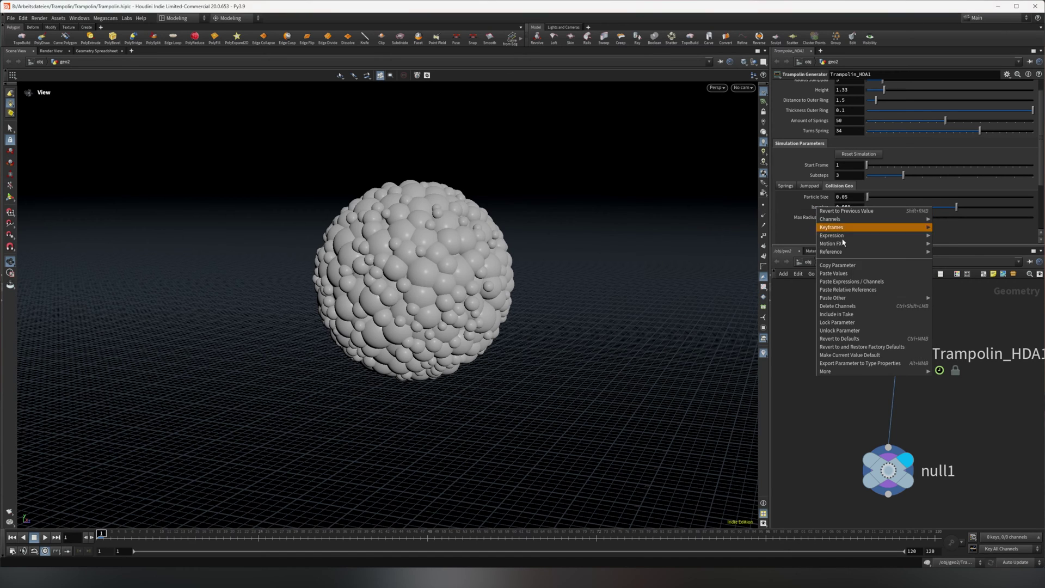
click(838, 340)
right_click(815, 218)
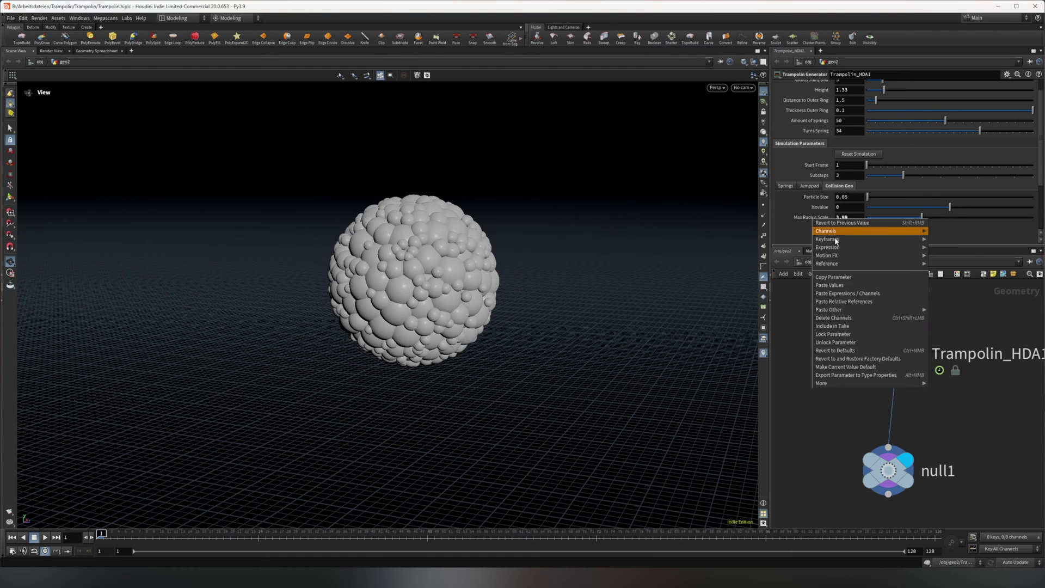
click(835, 351)
drag(435, 262, 546, 254)
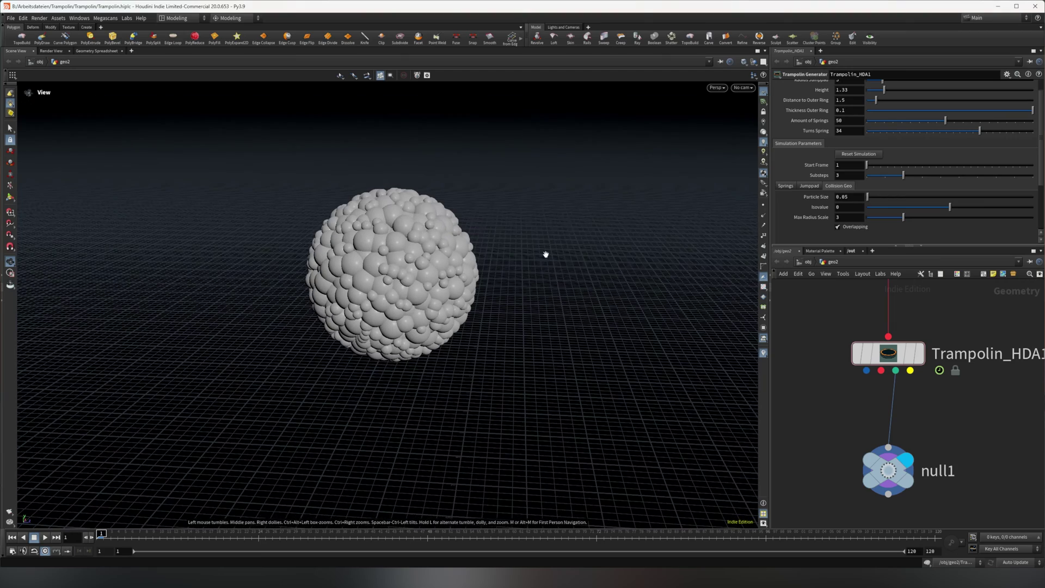
Wire the generator's first output into null1 and bring the full trampoline geometry into view.
middle_drag(823, 431, 844, 367)
drag(889, 308, 910, 384)
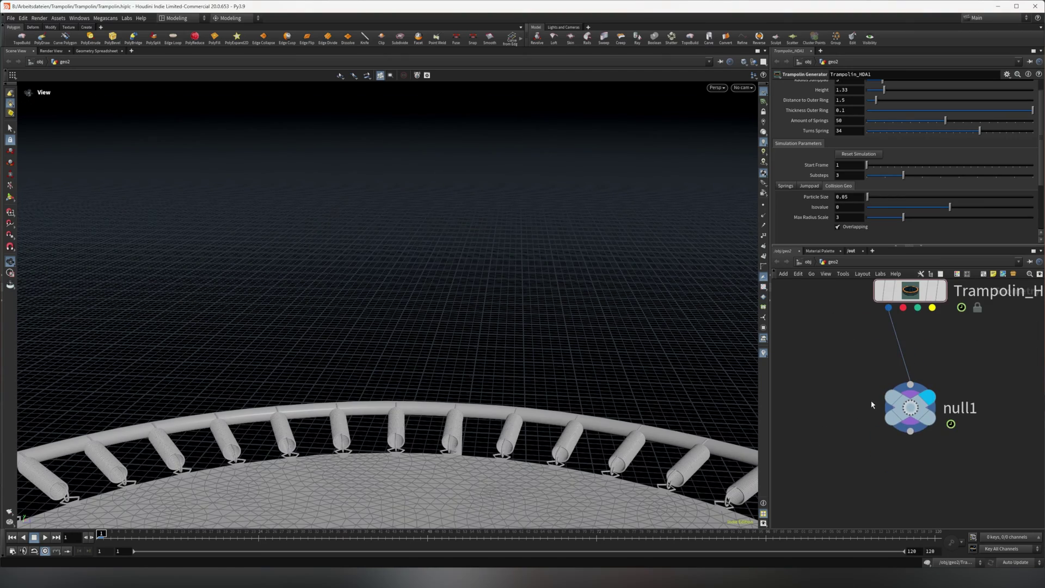
middle_drag(843, 406, 869, 339)
right_drag(613, 391, 228, 342)
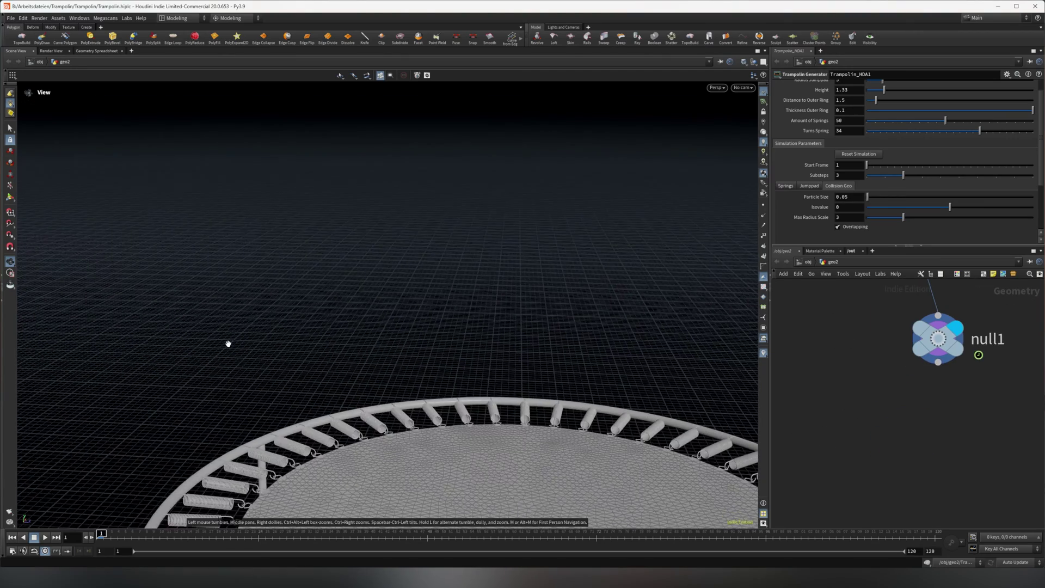
middle_drag(497, 407, 426, 223)
Insert a Merge node between Trampolin_HDA1 and null1, and wire the generator's second output into it as well.
middle_drag(875, 345, 837, 437)
key(Tab)
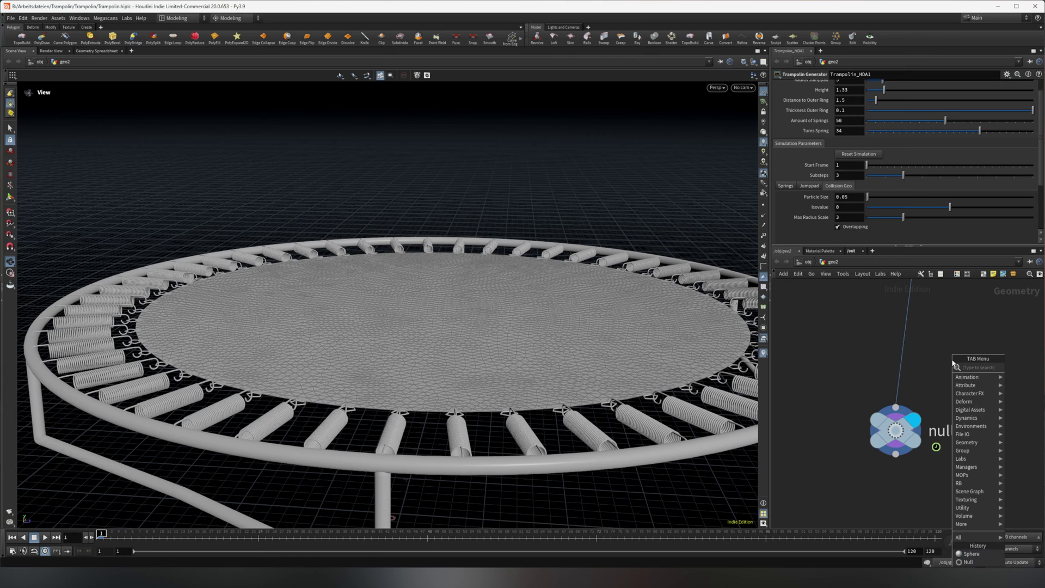
text(merge)
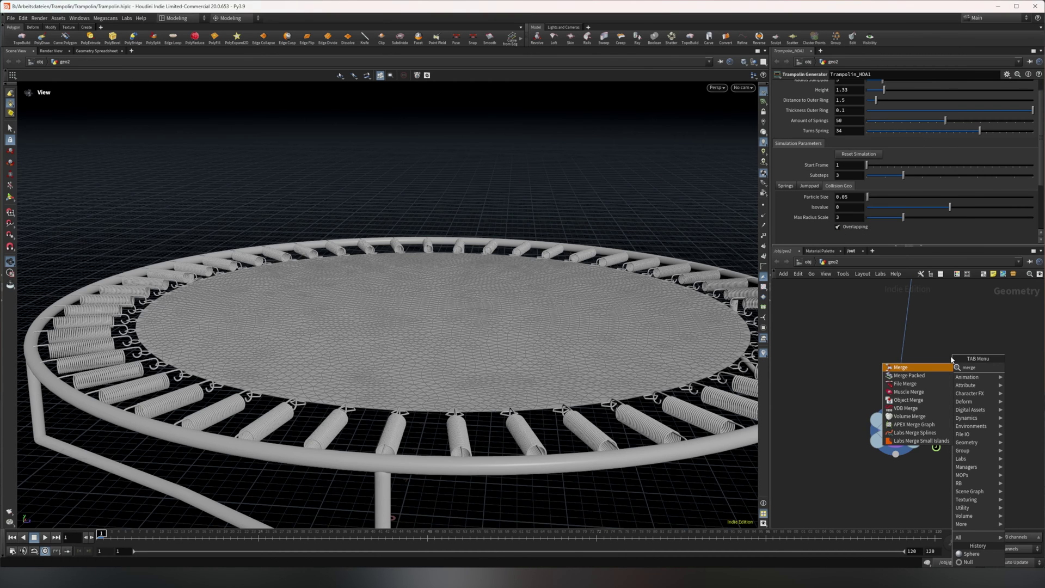
key(Return)
click(907, 327)
middle_drag(975, 314, 947, 426)
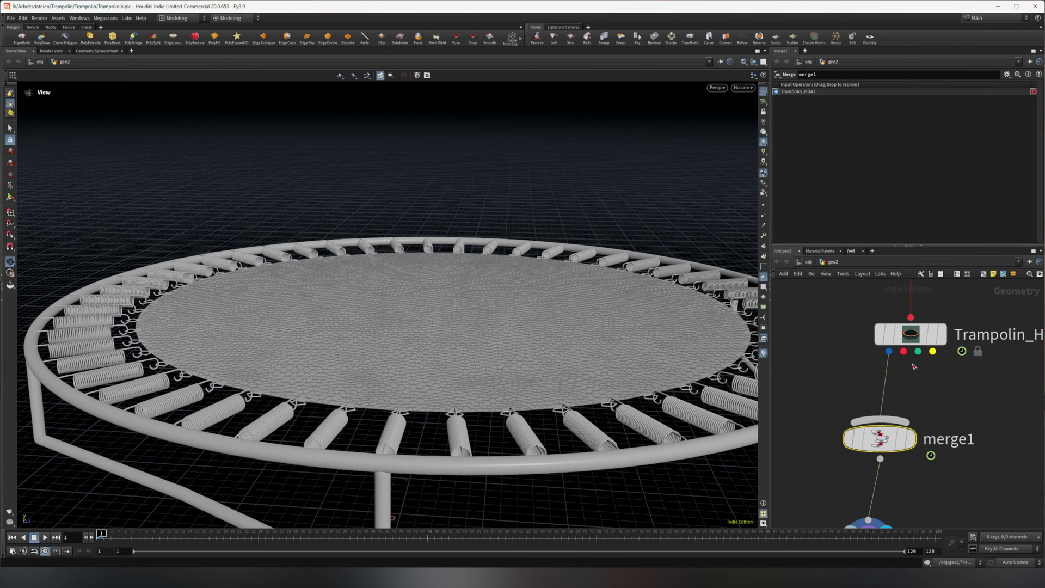
drag(903, 351, 900, 430)
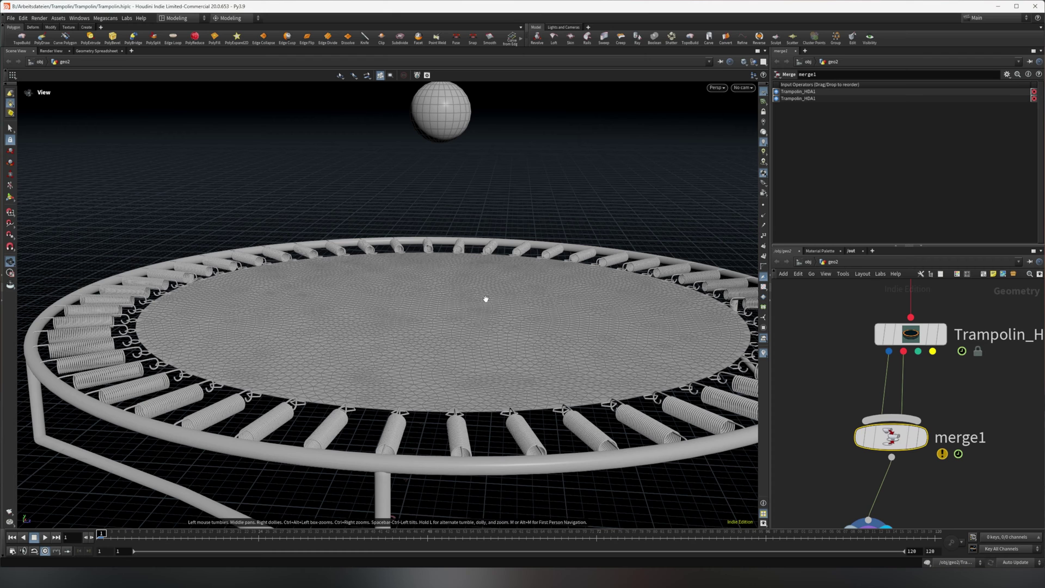
Select Trampolin_HDA1, play the simulation and watch the sphere and trampoline from several angles.
click(910, 335)
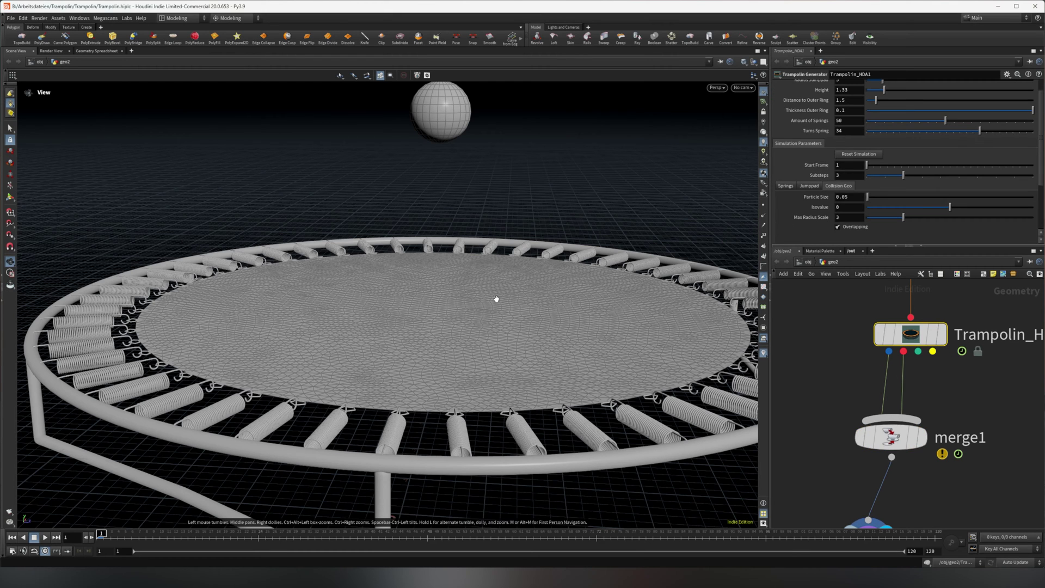
scroll(368, 436, down, 10)
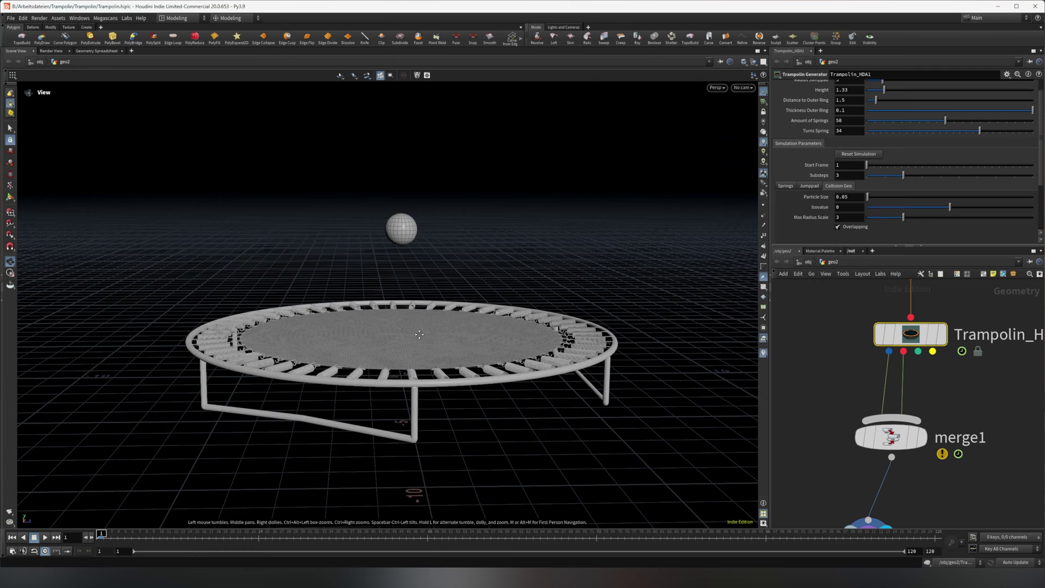
drag(385, 355, 383, 348)
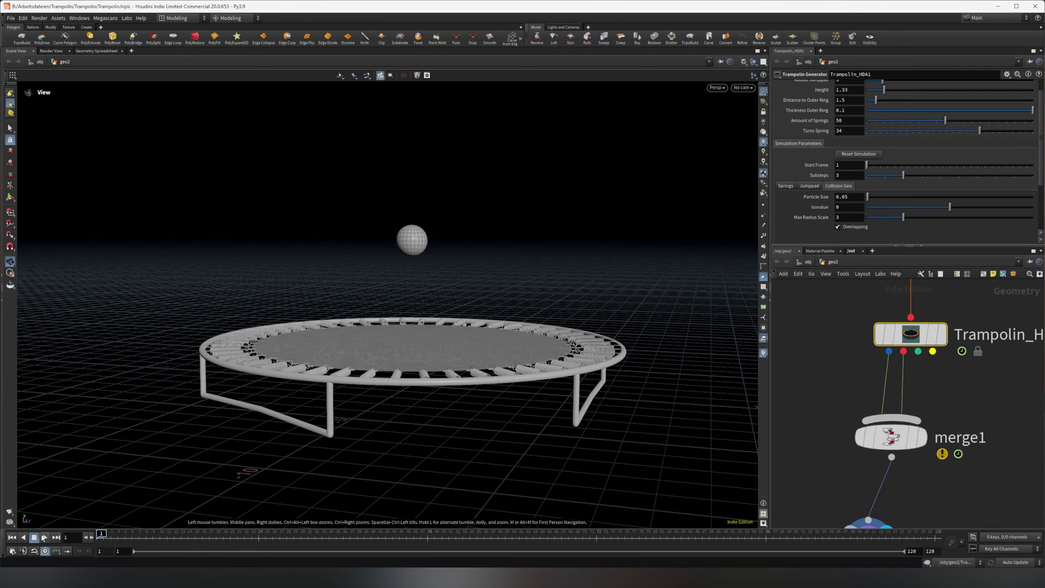
click(45, 537)
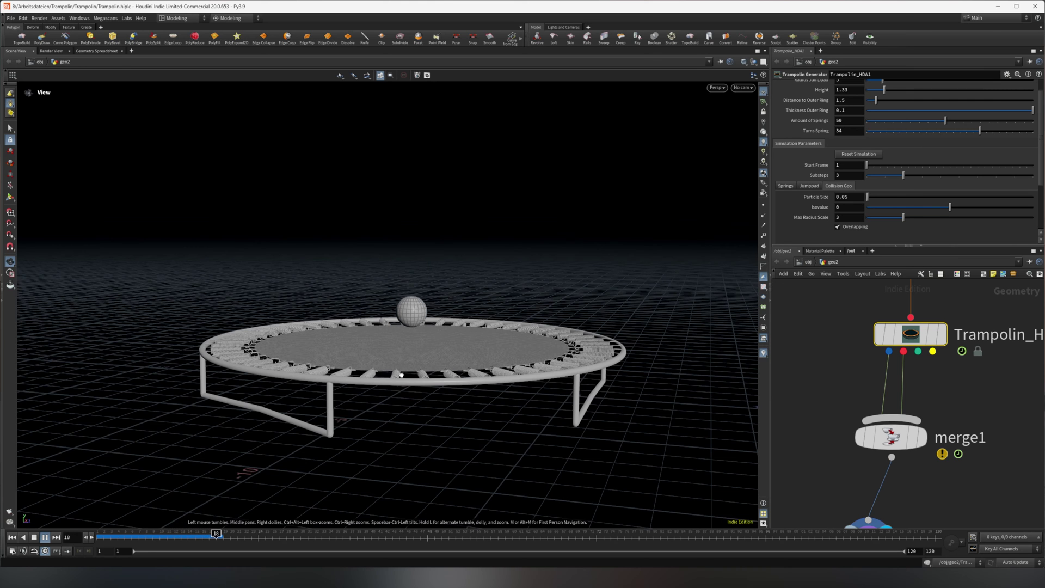
drag(401, 374, 405, 385)
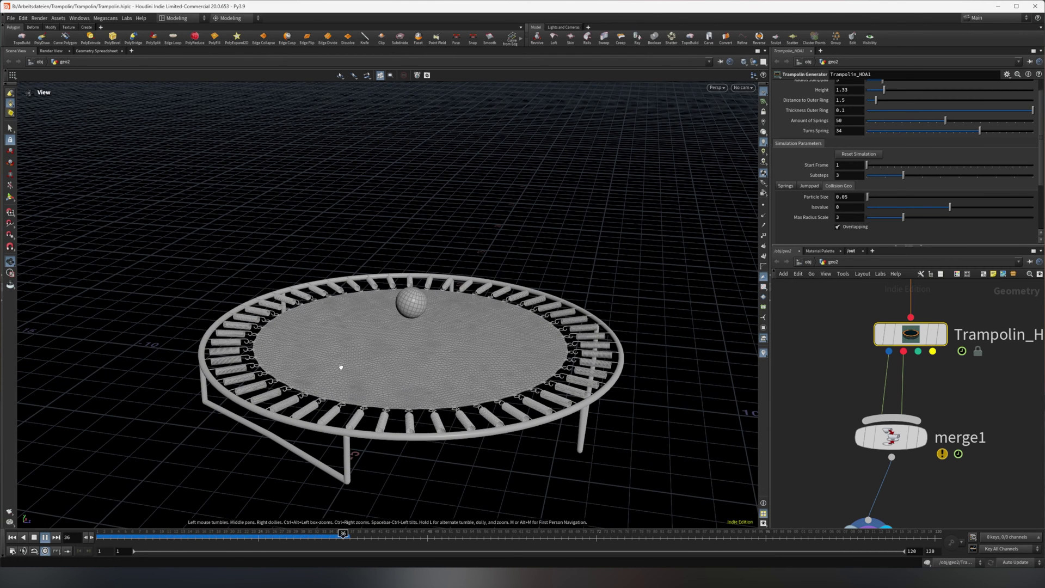
drag(341, 368, 362, 361)
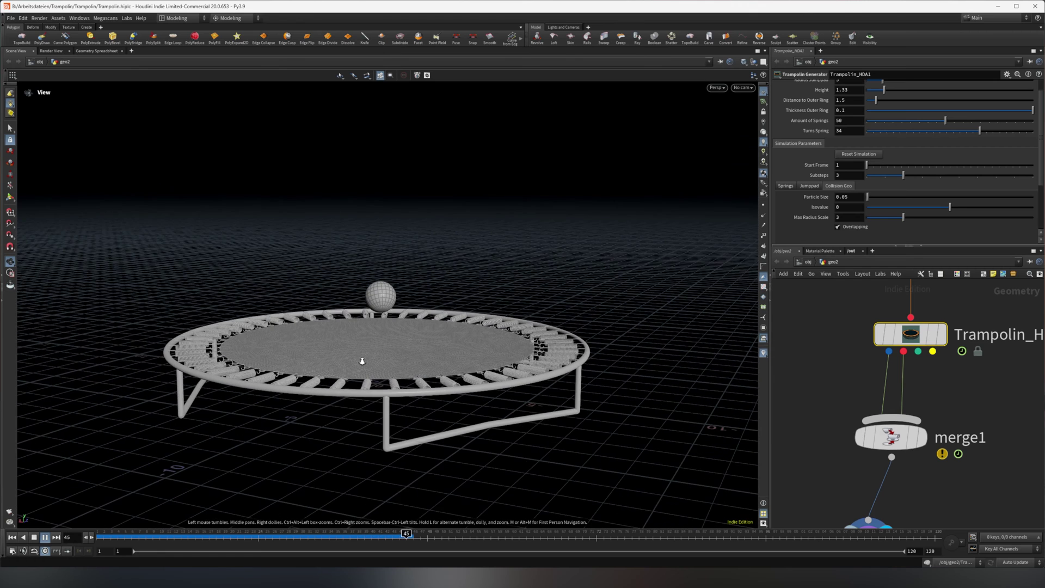
Reset the trampoline simulation and set the generator's Amount of Springs to 16.
scroll(477, 351, up, 5)
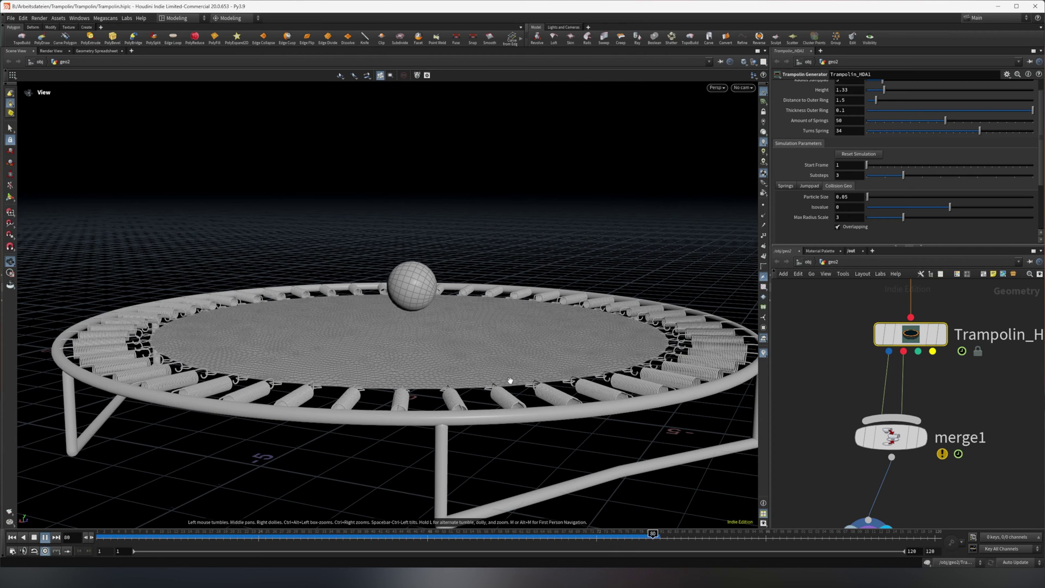
drag(468, 382, 569, 395)
scroll(716, 381, up, 3)
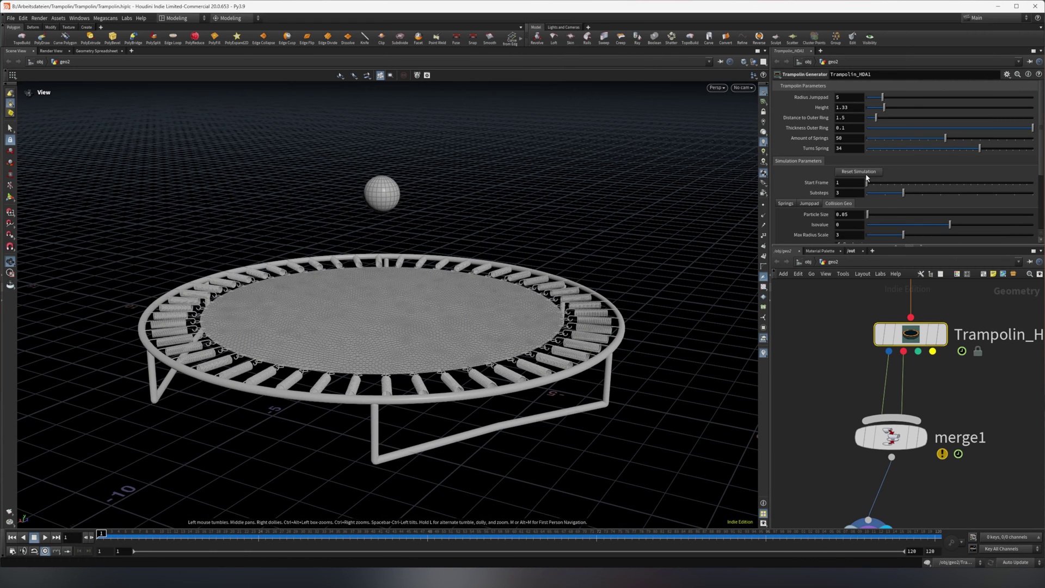
click(866, 173)
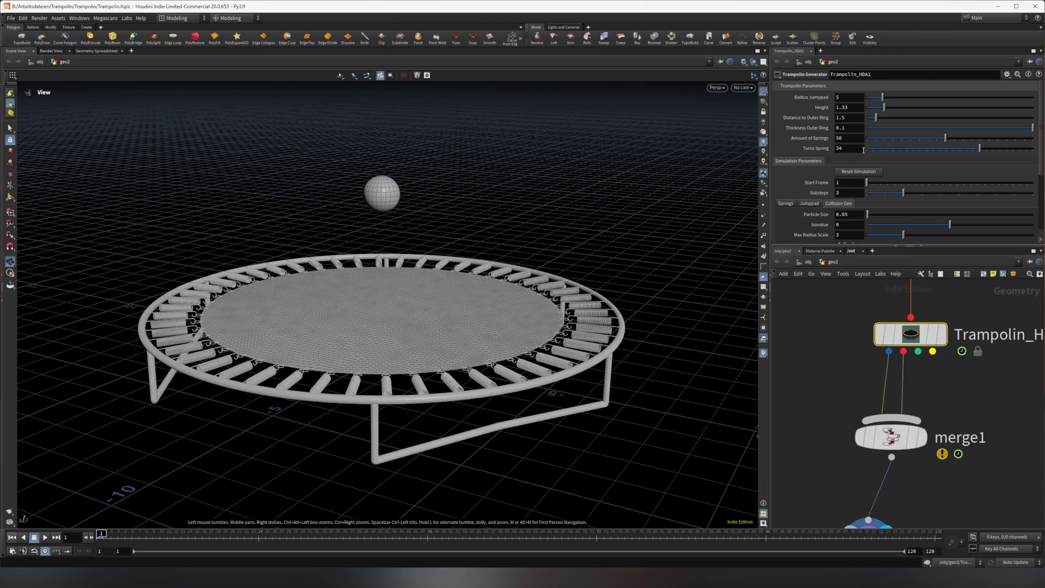
drag(500, 228, 357, 298)
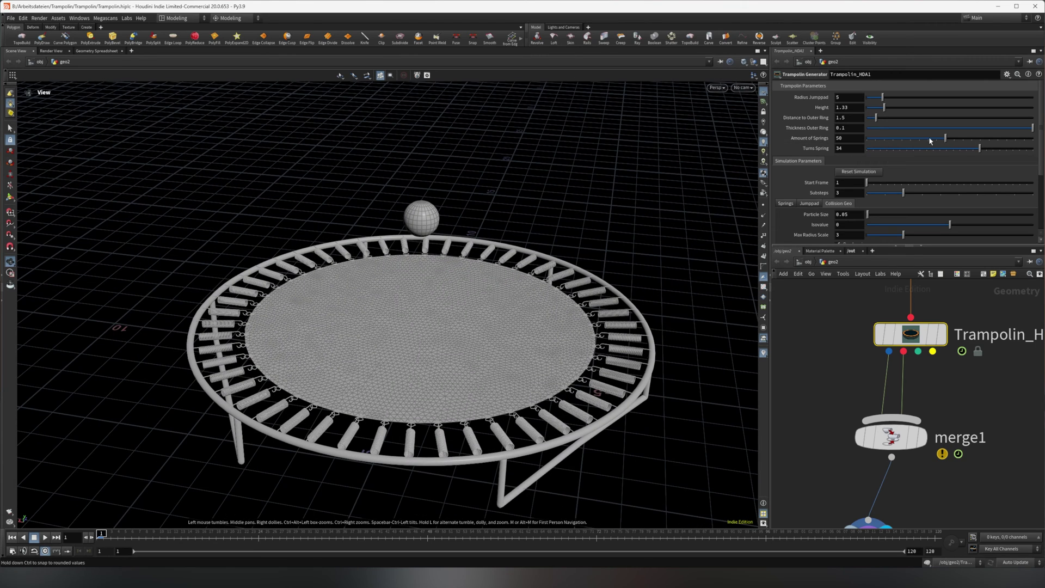
drag(930, 141, 886, 139)
drag(432, 345, 466, 410)
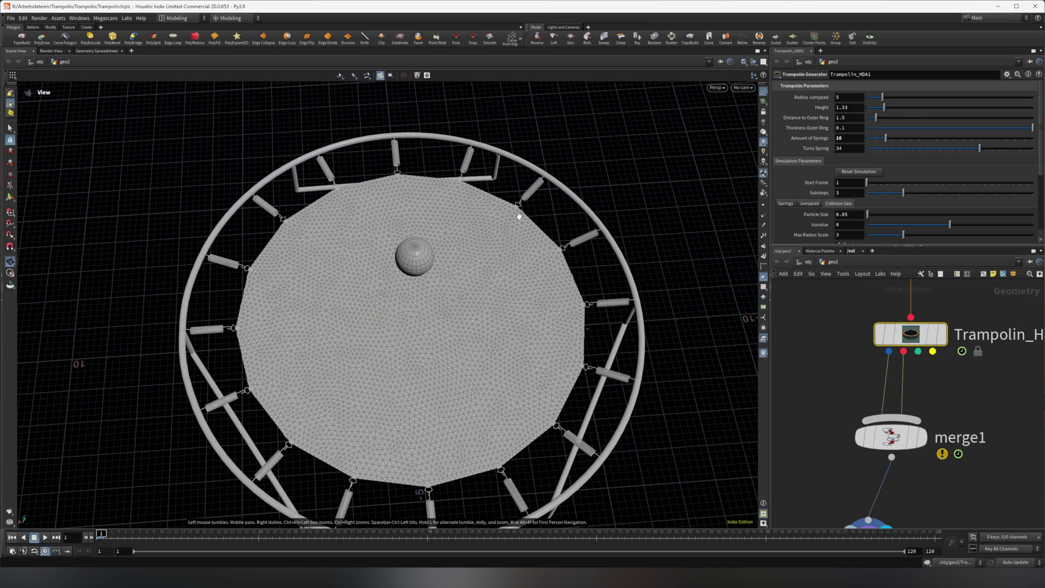
drag(519, 215, 441, 339)
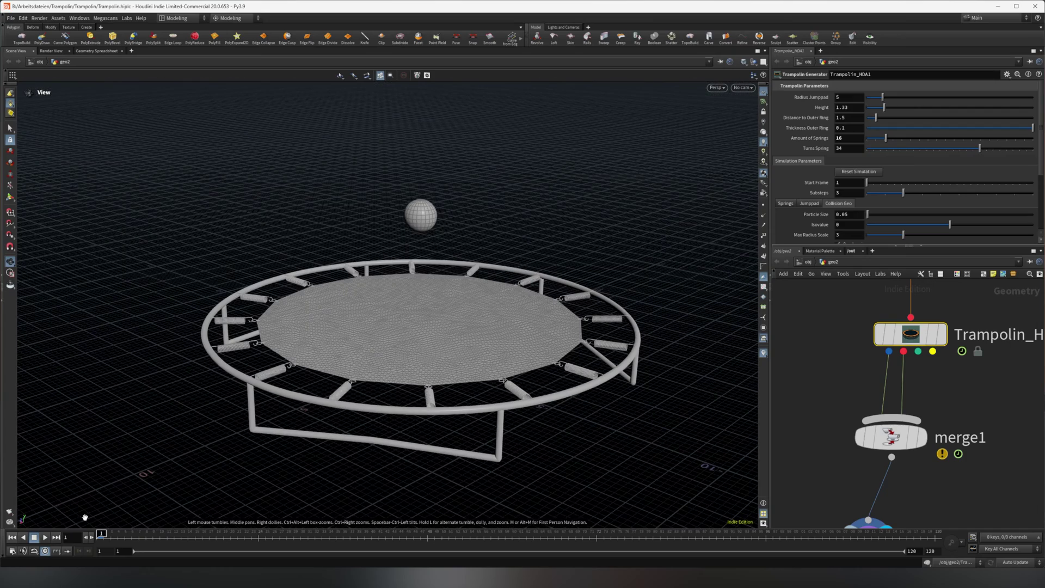
Play the simulation and watch the sphere land on the trampoline with the reduced number of springs.
click(45, 539)
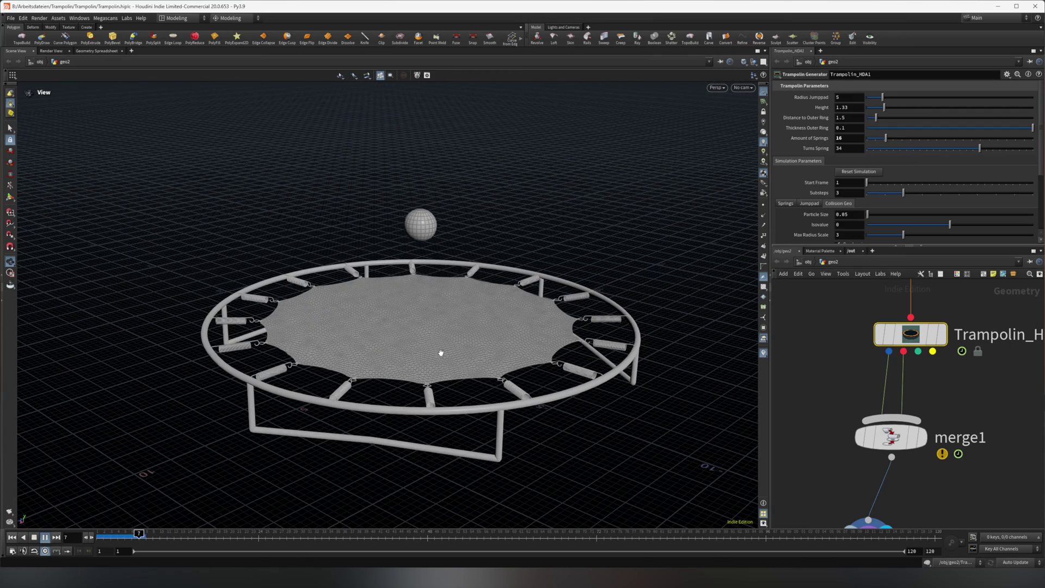
mouse_move(441, 352)
mouse_down()
mouse_move(437, 413)
mouse_move(432, 343)
mouse_up()
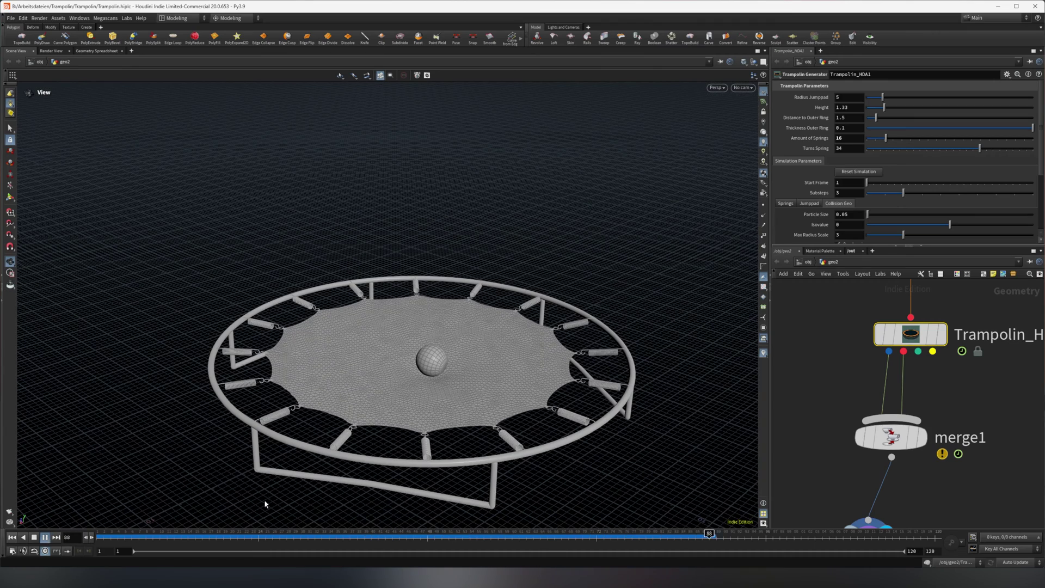
scroll(662, 399, up, 2)
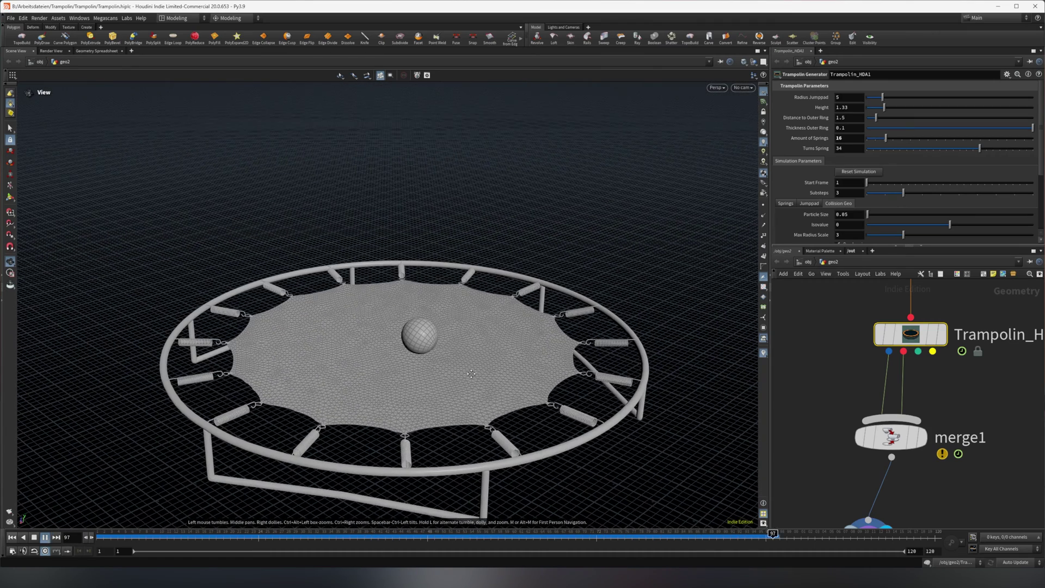
middle_drag(478, 366, 485, 321)
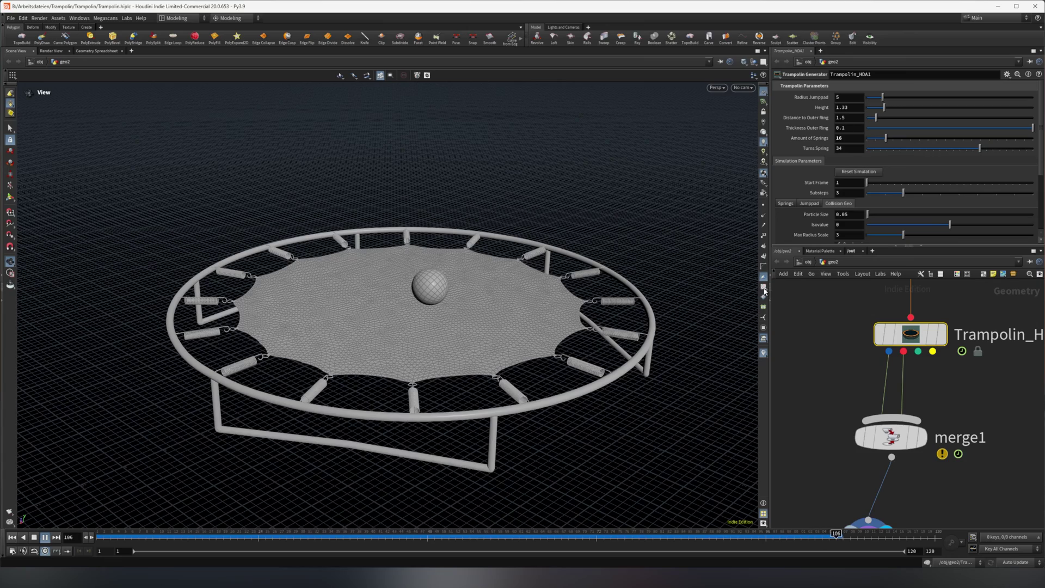
Display the UV checker texture in the viewport and examine it on the jump pad, springs and outer ring up close.
right_drag(454, 421, 574, 401)
drag(410, 409, 469, 399)
right_drag(465, 397, 287, 343)
middle_drag(351, 356, 452, 359)
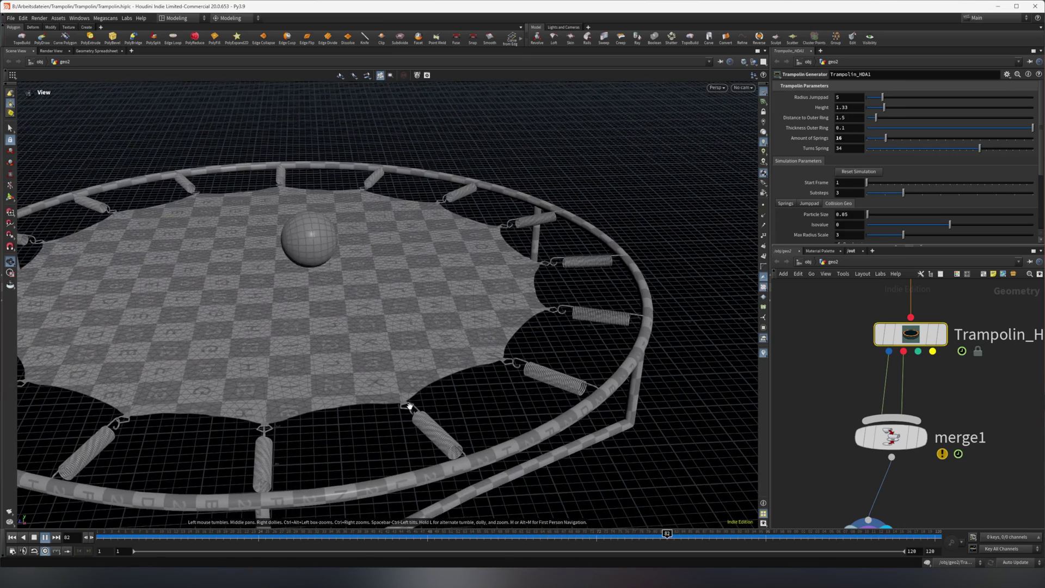
right_drag(408, 404, 936, 340)
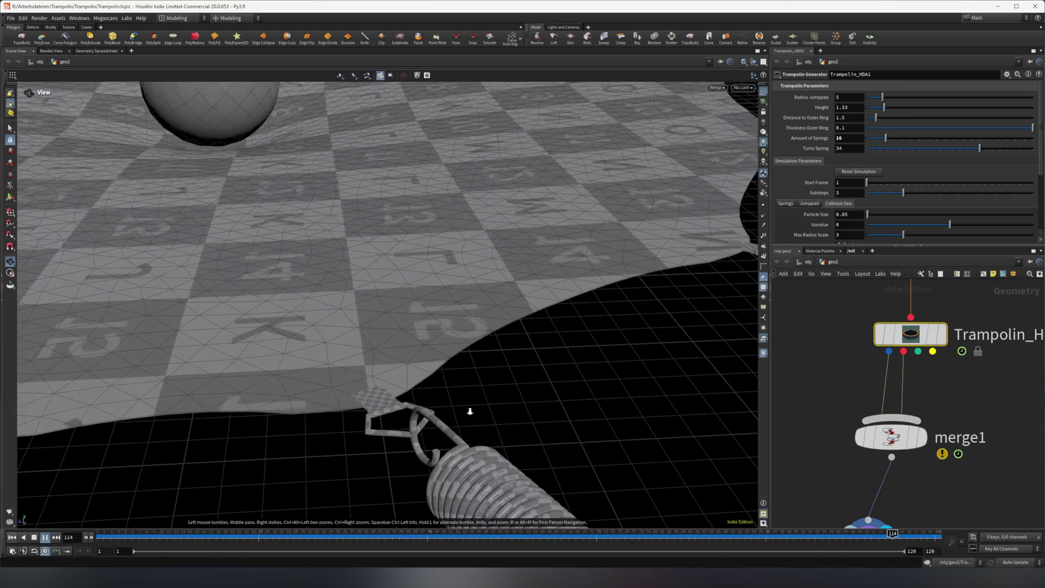
right_drag(468, 411, 275, 404)
middle_drag(180, 457, 383, 408)
right_drag(383, 407, 340, 355)
drag(341, 355, 397, 357)
middle_drag(398, 357, 325, 361)
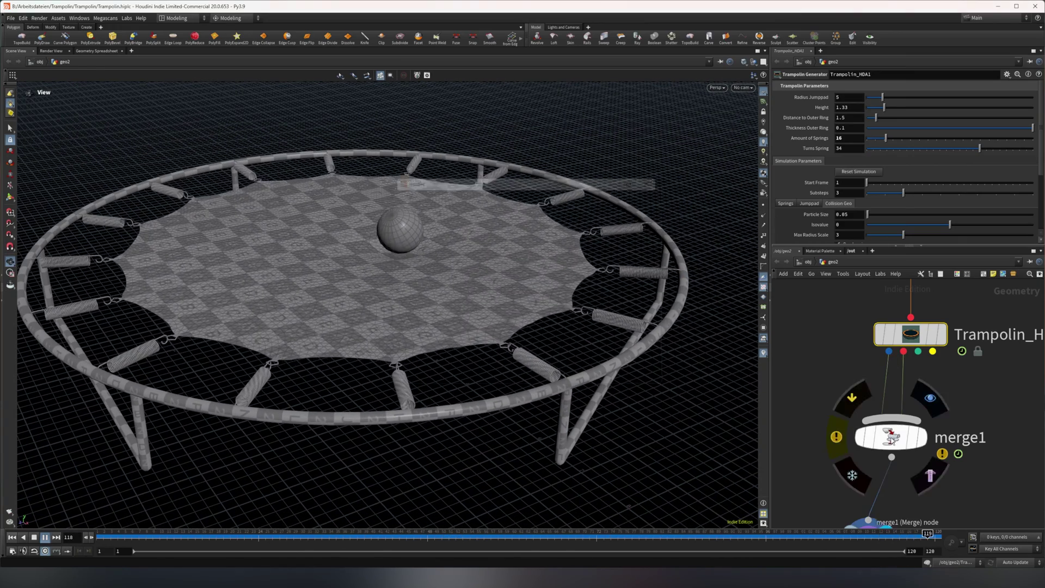
Inspect the node information of merge1 for its attributes and primitive groups.
middle_click(891, 439)
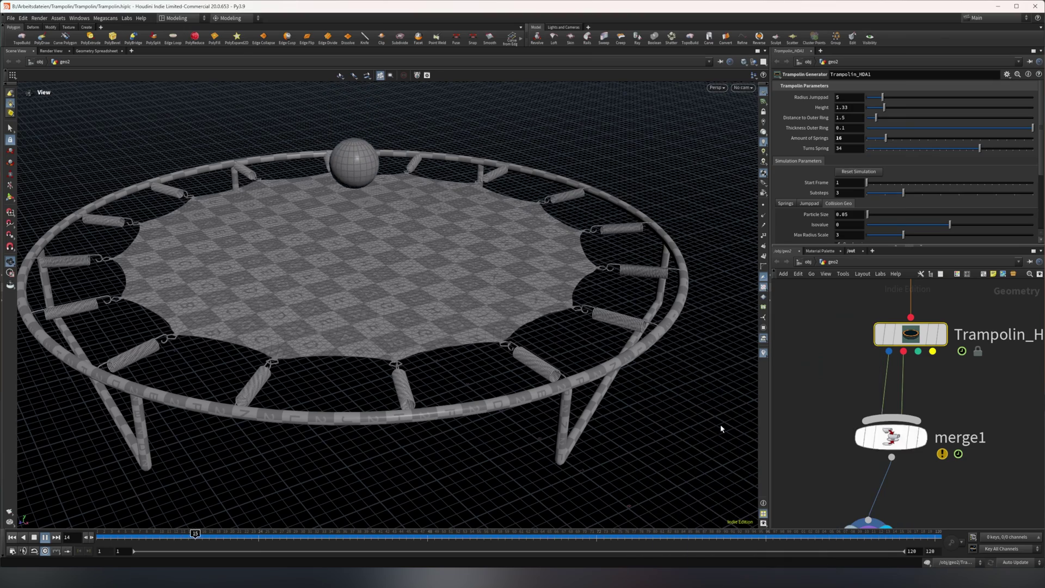
drag(397, 364, 397, 305)
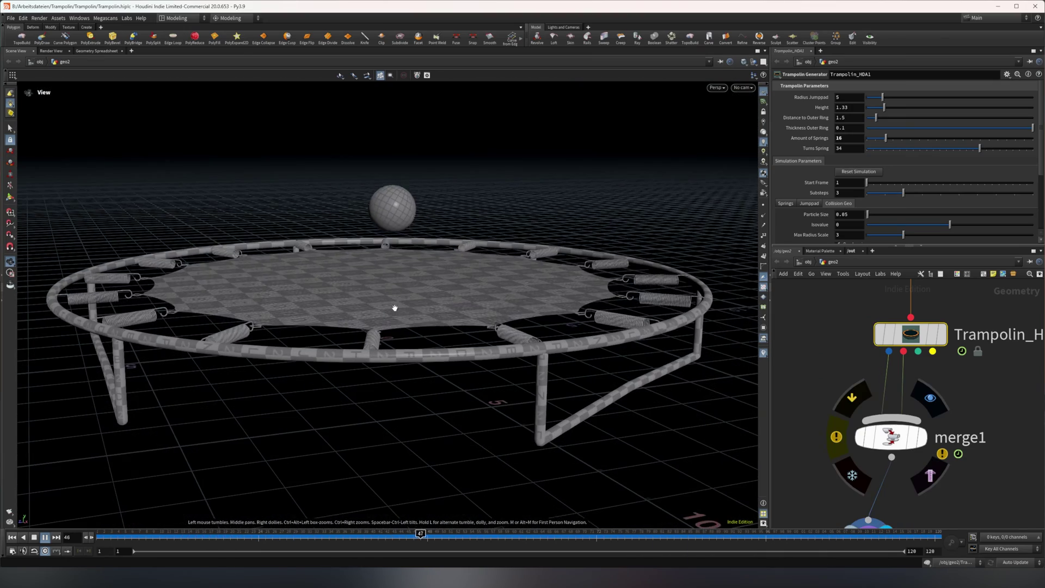
middle_click(900, 439)
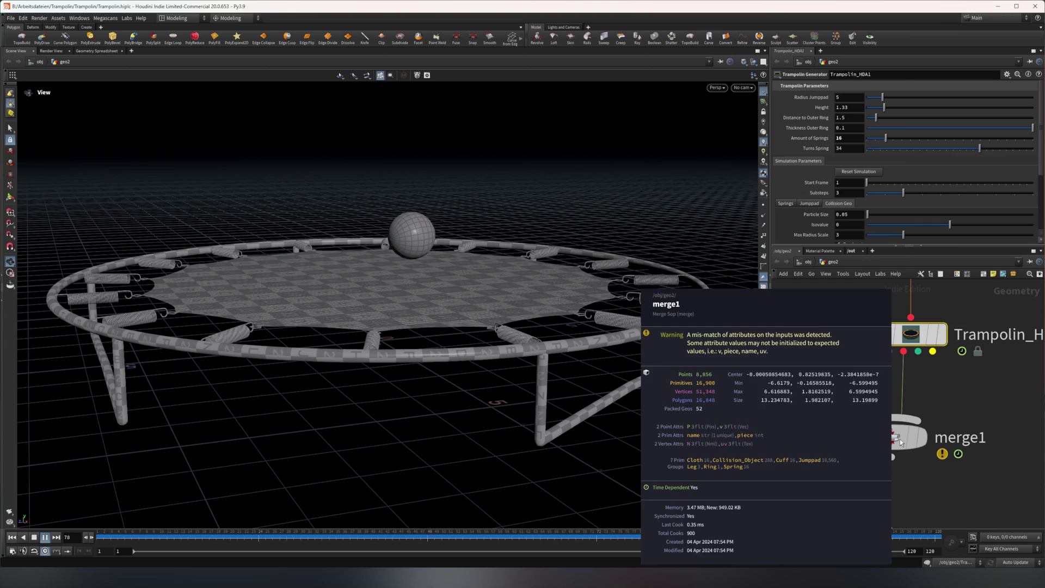
drag(366, 292, 308, 343)
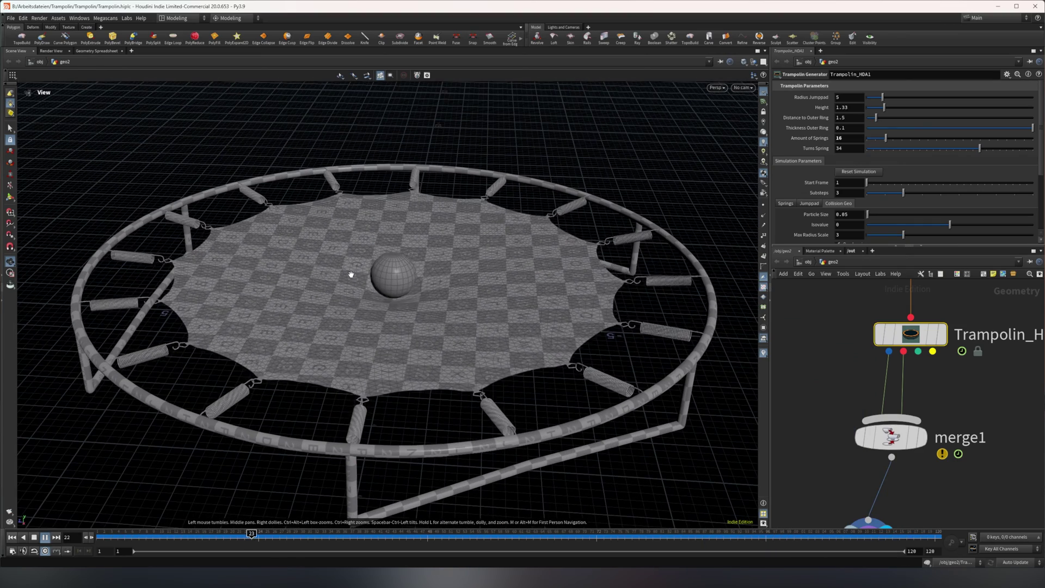
drag(338, 310, 345, 288)
middle_drag(937, 368, 910, 324)
drag(468, 349, 485, 323)
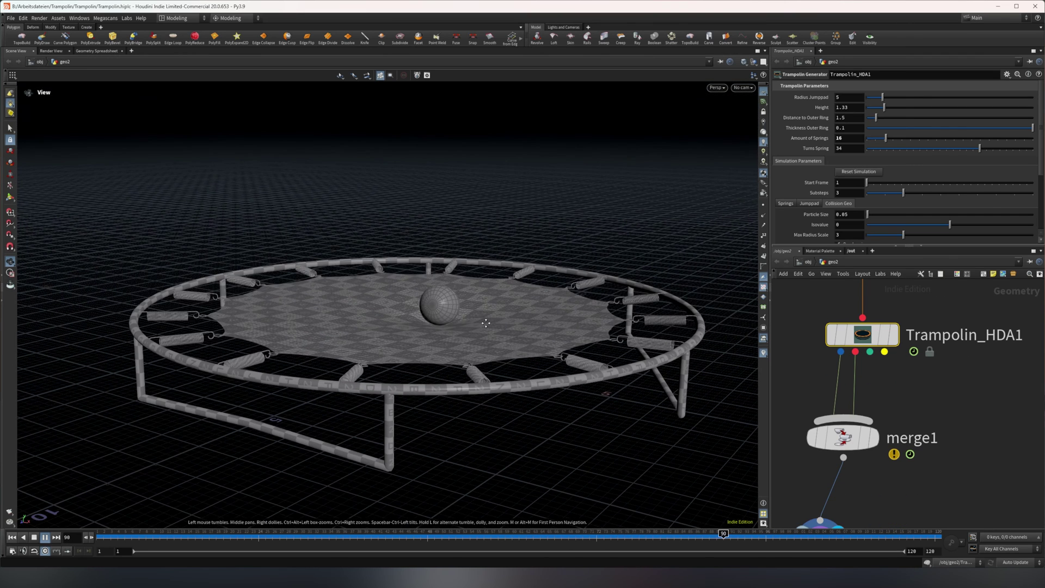
middle_drag(485, 323, 483, 324)
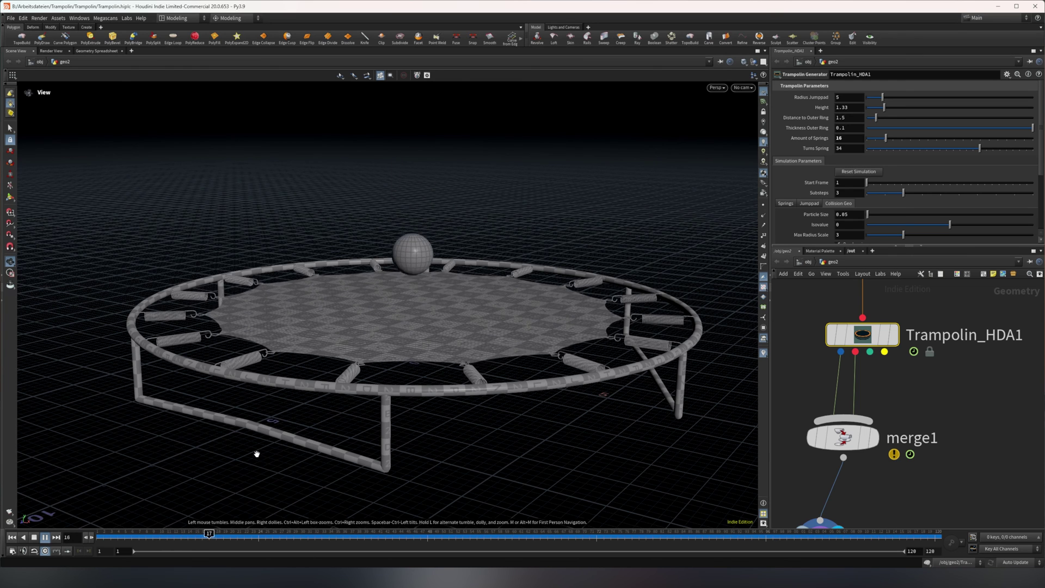
drag(360, 381, 288, 385)
middle_drag(392, 353, 449, 345)
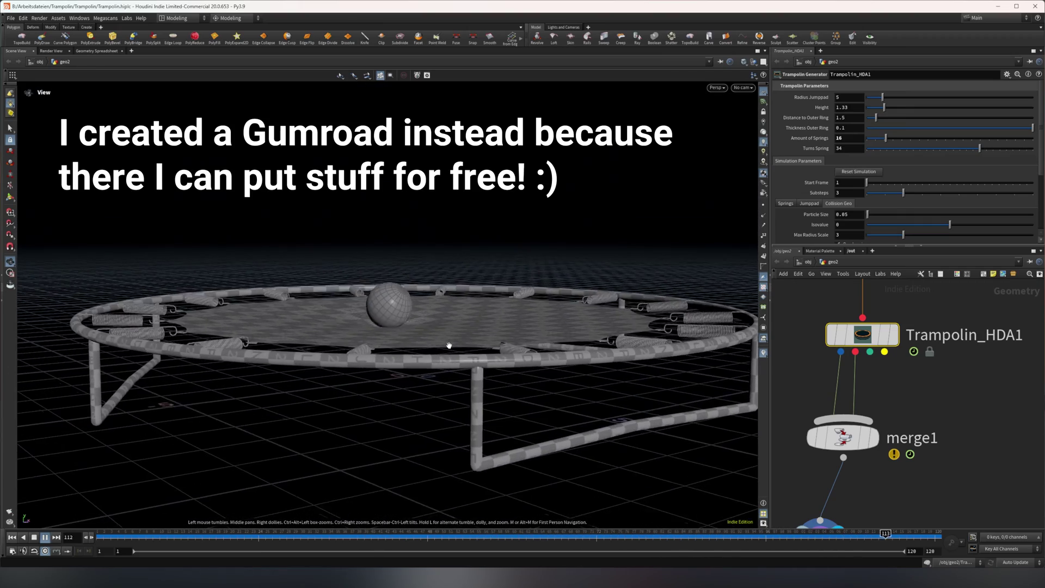
right_drag(365, 344, 521, 366)
middle_drag(520, 366, 288, 363)
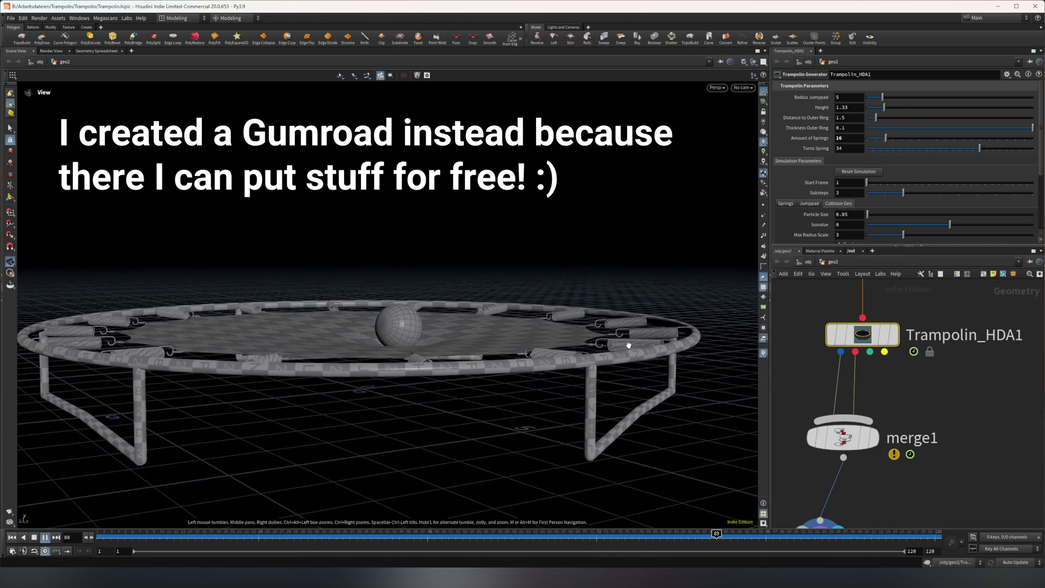
mouse_move(486, 344)
mouse_down()
mouse_move(550, 374)
mouse_move(466, 369)
mouse_move(481, 348)
mouse_up()
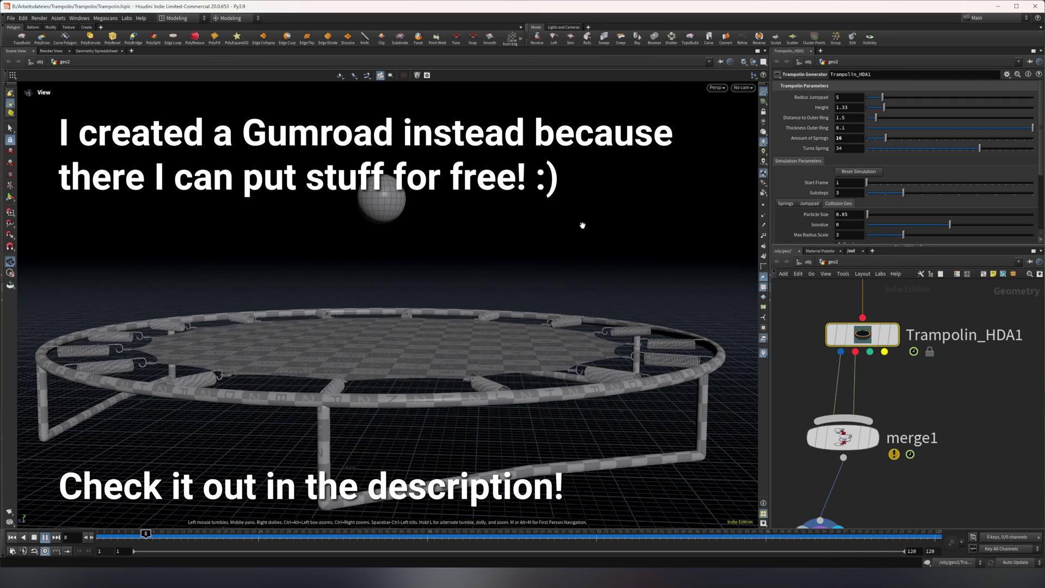
drag(553, 355, 563, 341)
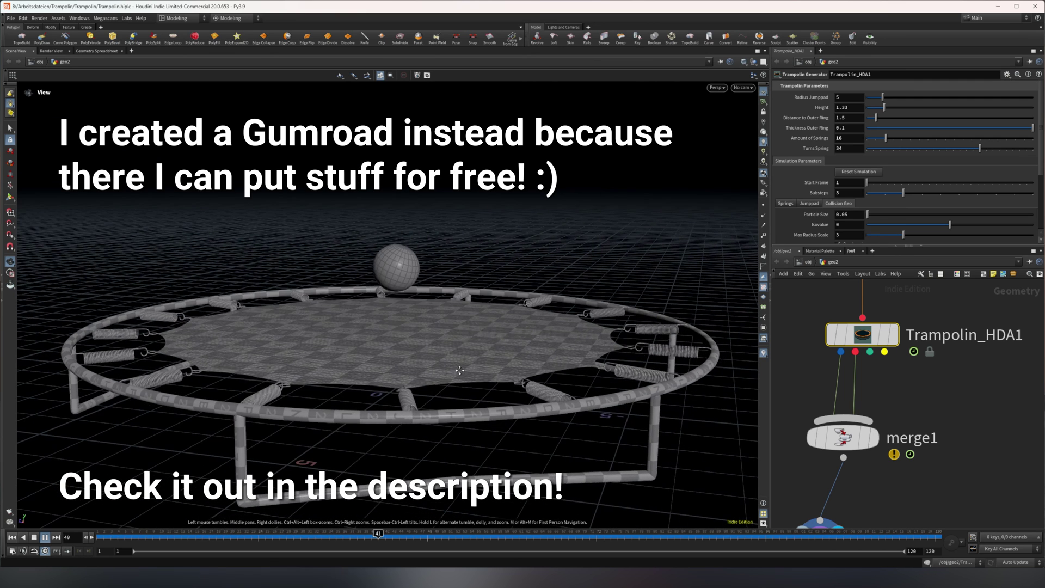
right_drag(524, 345, 400, 332)
drag(399, 331, 459, 321)
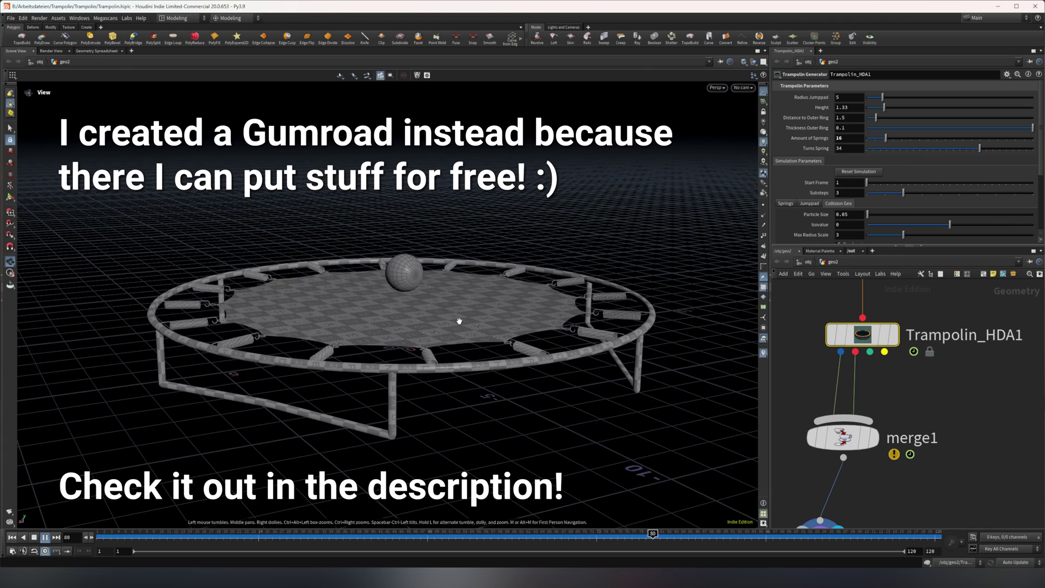